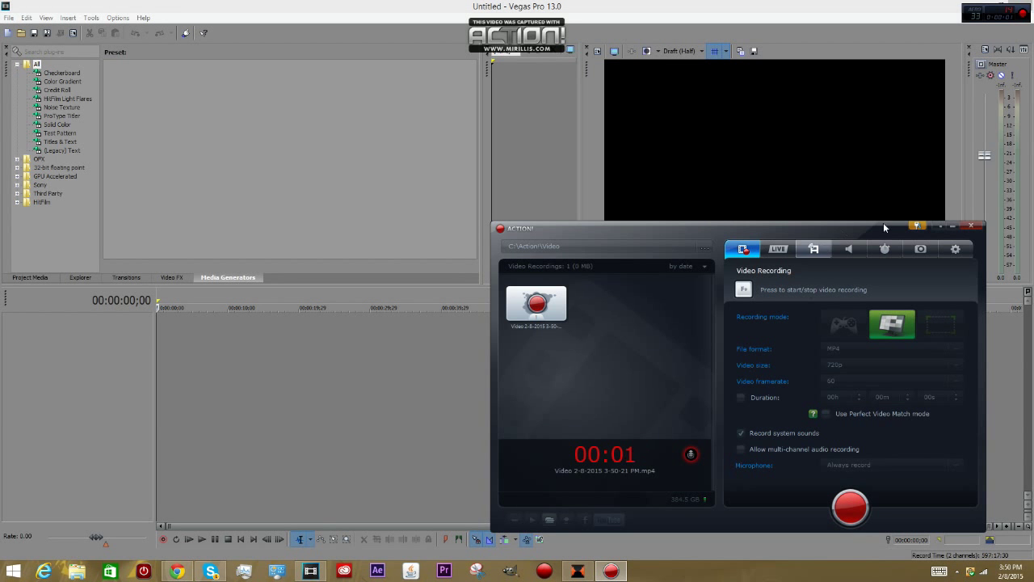
Step: Place the Detroit 6.mp4 video from the desktop at the start of the empty project timeline
click(953, 226)
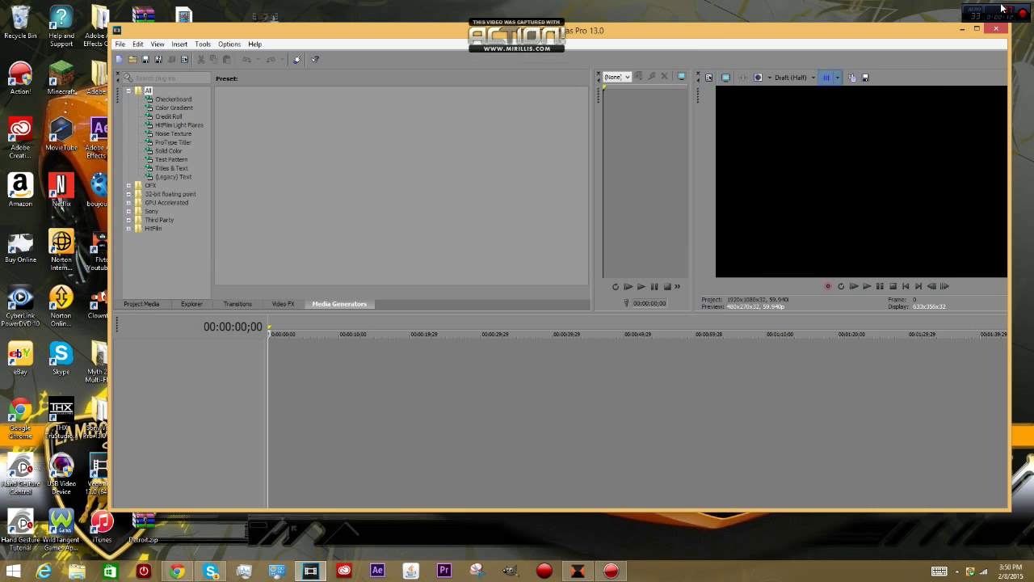
click(1002, 6)
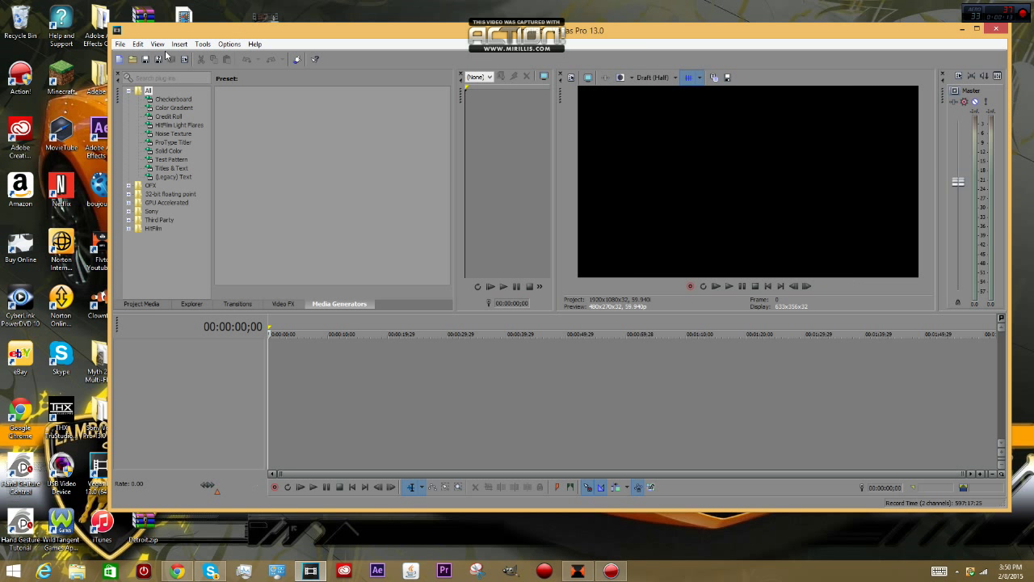
drag(322, 33, 433, 93)
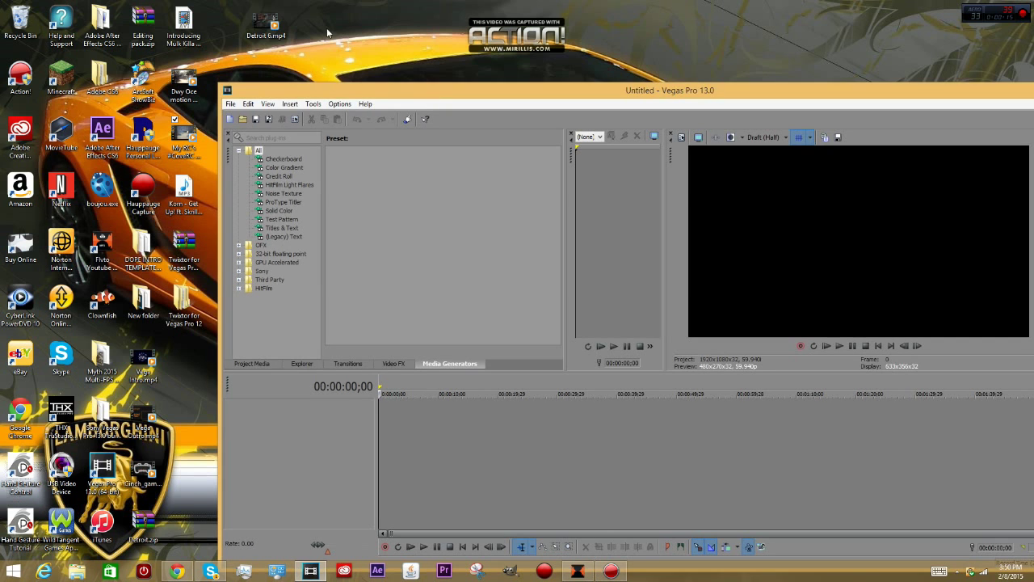
drag(273, 24, 355, 417)
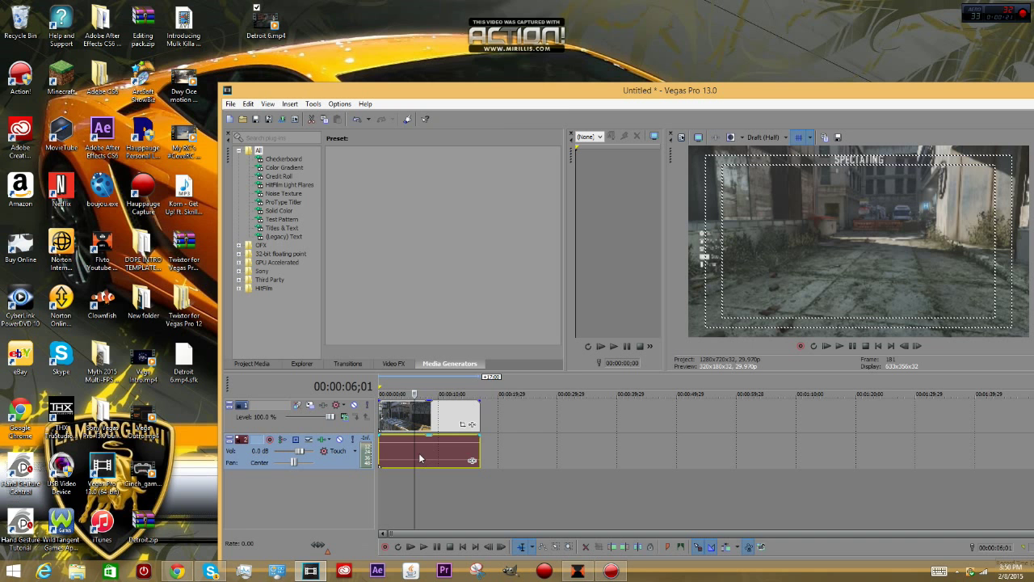
Step: Delete the audio event of the Detroit 6 clip, keeping its video event selected
right_click(419, 458)
click(444, 201)
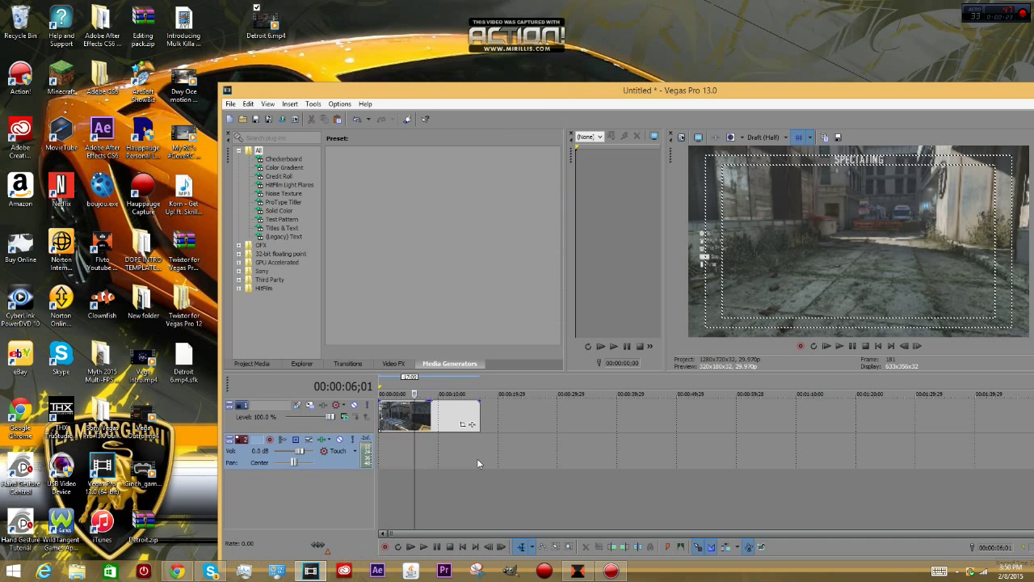
click(449, 416)
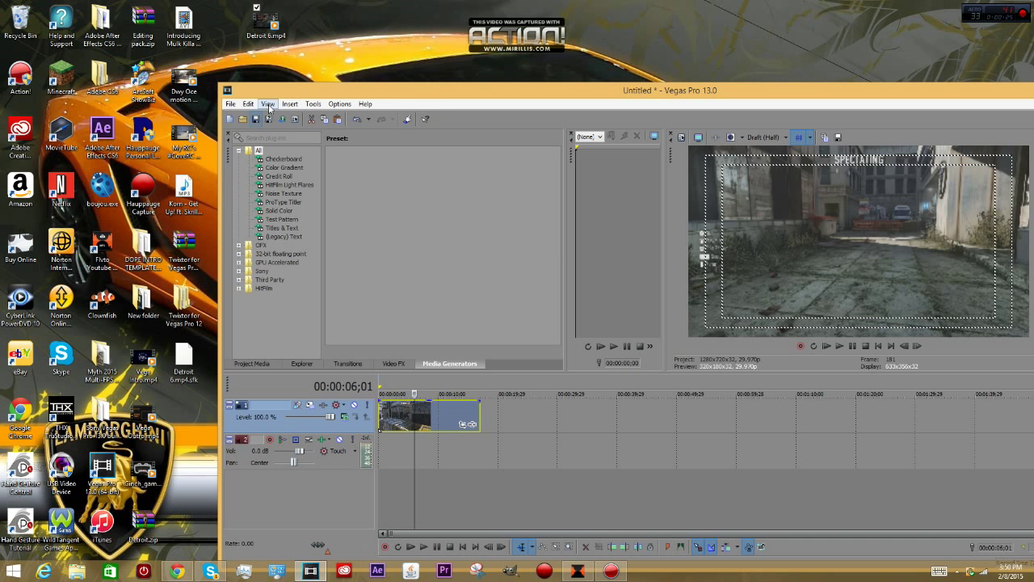
Step: Maximize the editor window and set the video preview quality to Draft (Full)
drag(306, 94, 142, 34)
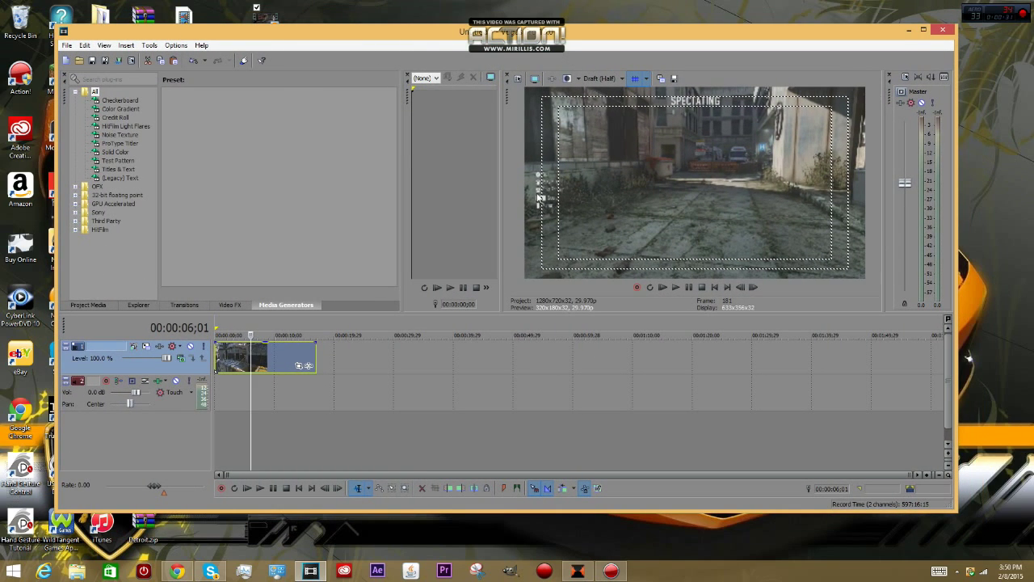
click(925, 30)
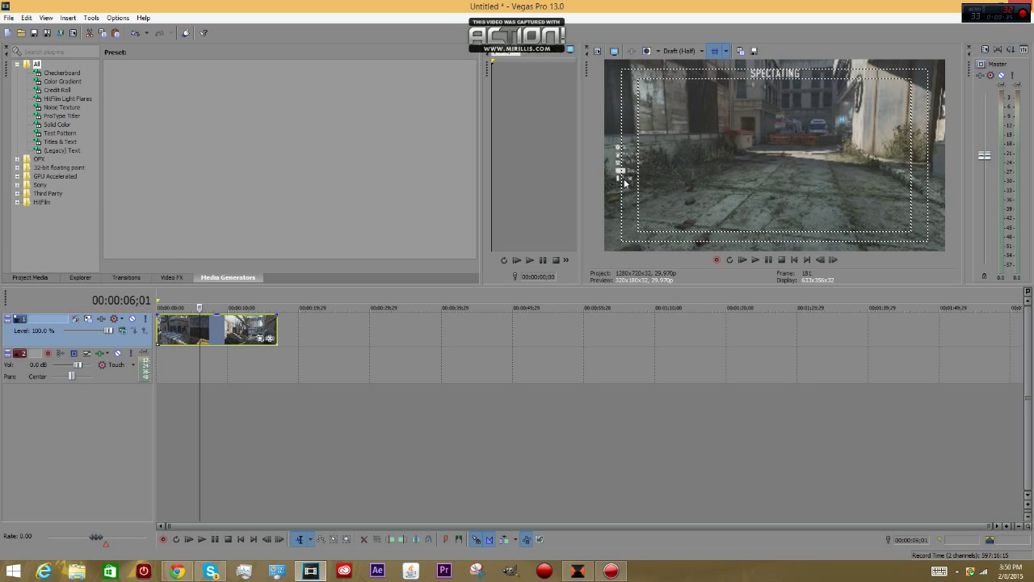
click(679, 51)
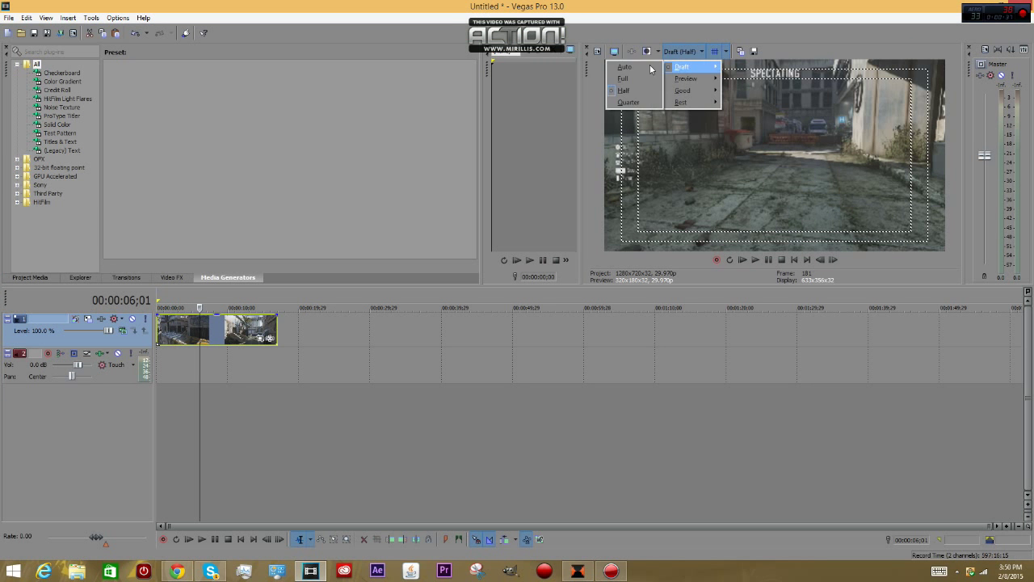
click(636, 78)
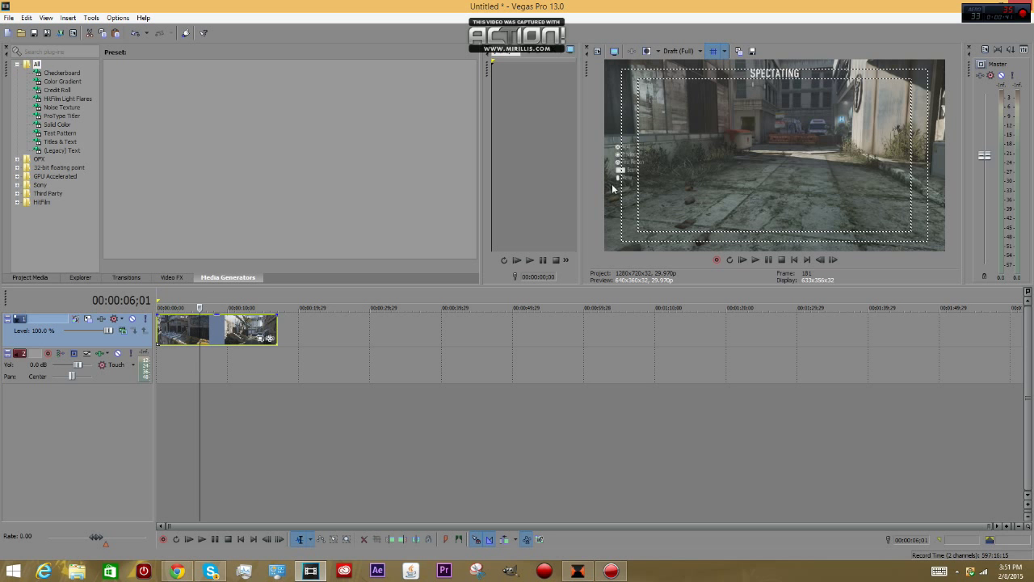
Step: Crop the clip to about 984 × 553 at 00:00:06;01 in Event Pan/Crop, cutting out the spectating overlay
click(259, 339)
drag(337, 227, 365, 244)
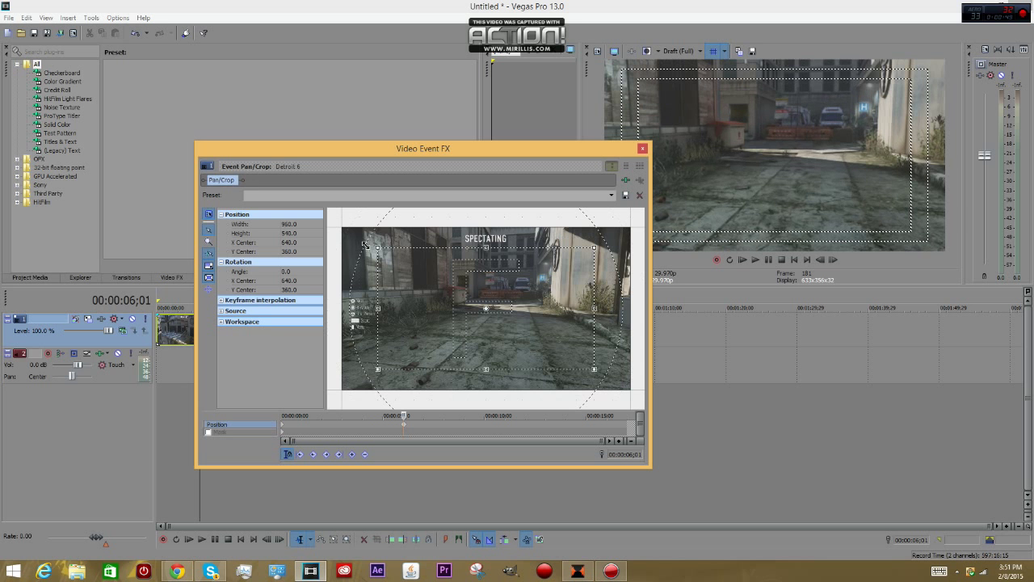
drag(532, 157, 437, 146)
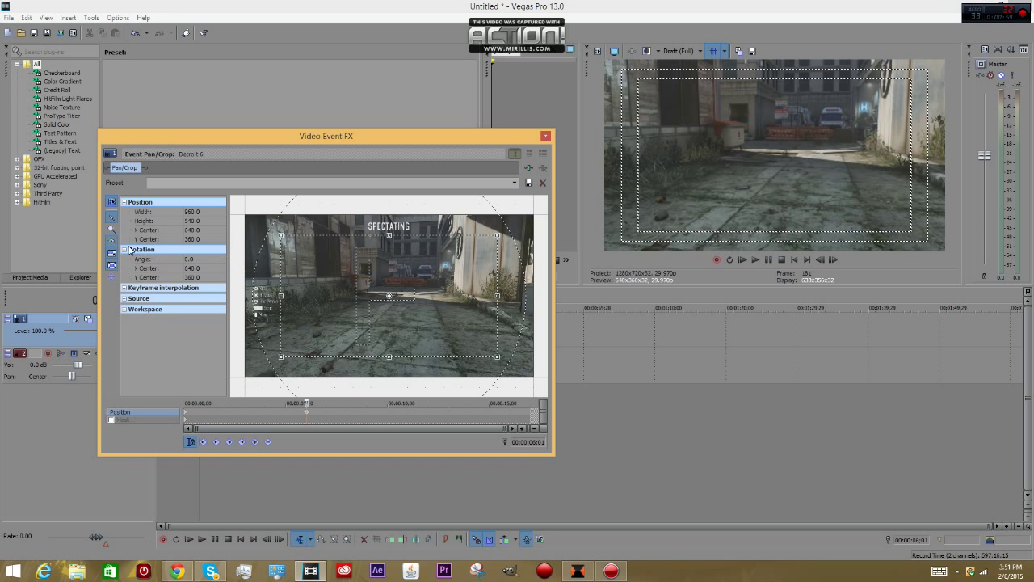
drag(276, 231, 276, 227)
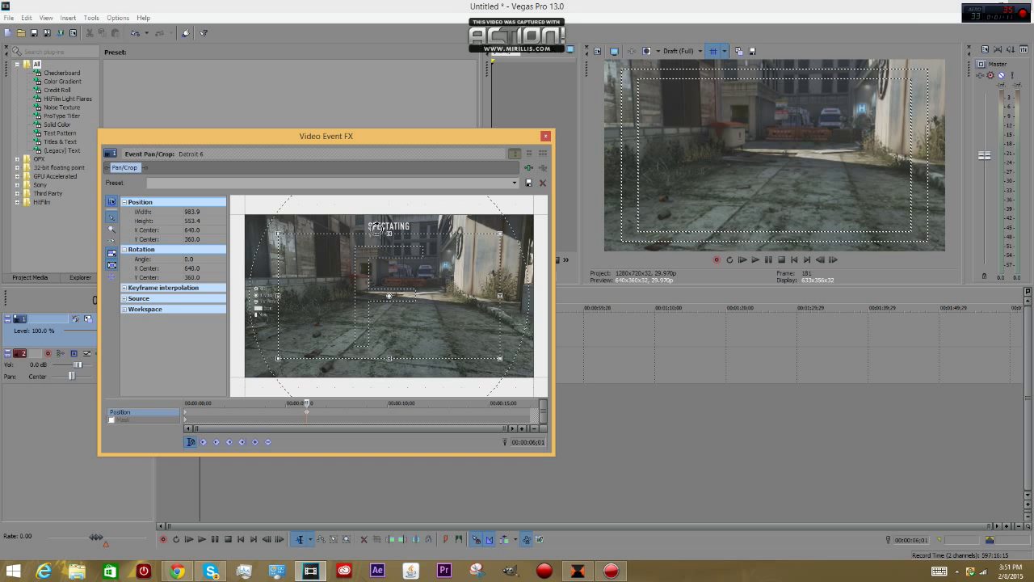
click(546, 137)
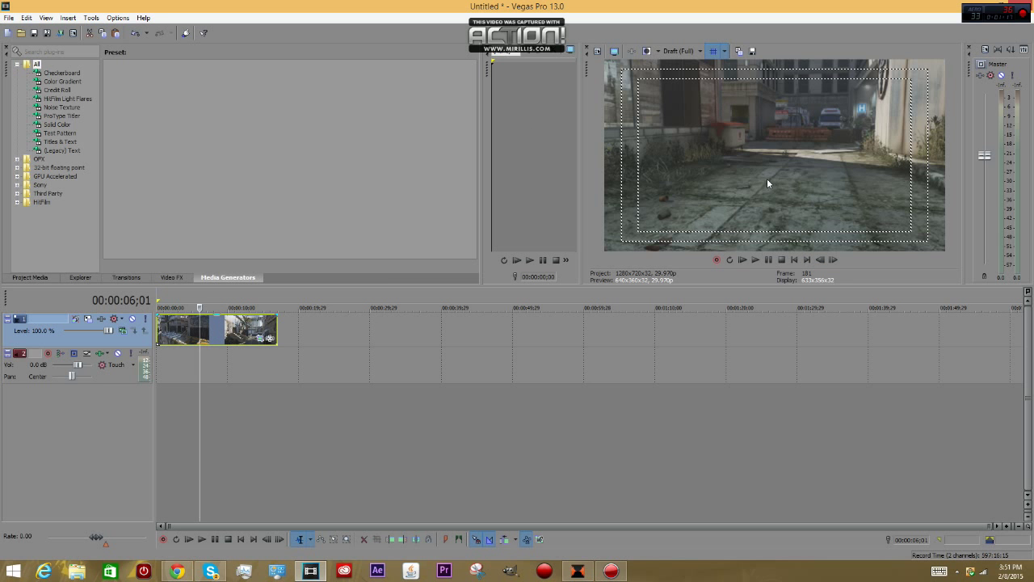
Step: Crop the clip's first Pan/Crop keyframe at 00:00:00;00 to about 983 × 553, cutting out the spectating overlay
click(157, 327)
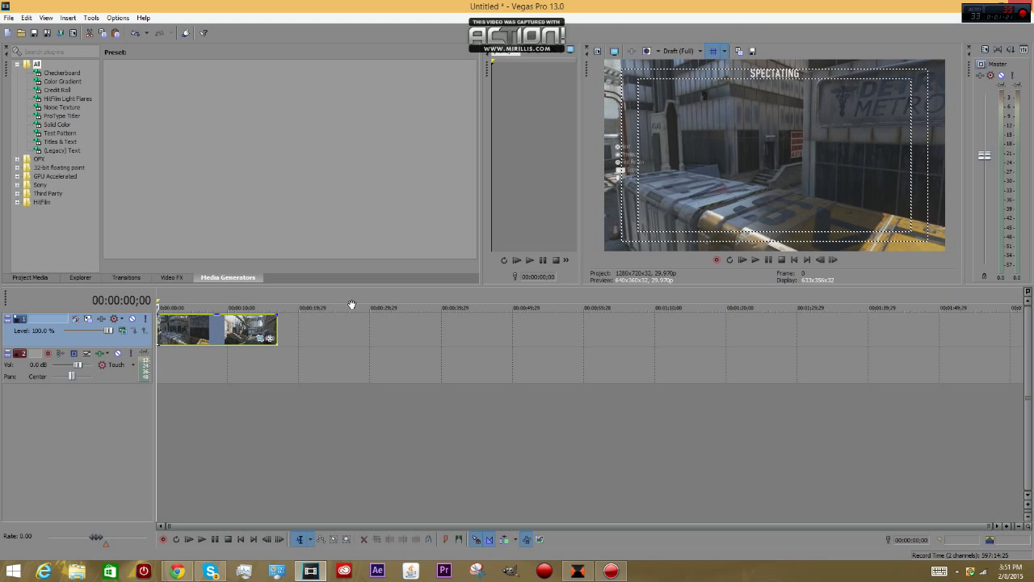
click(170, 337)
click(237, 333)
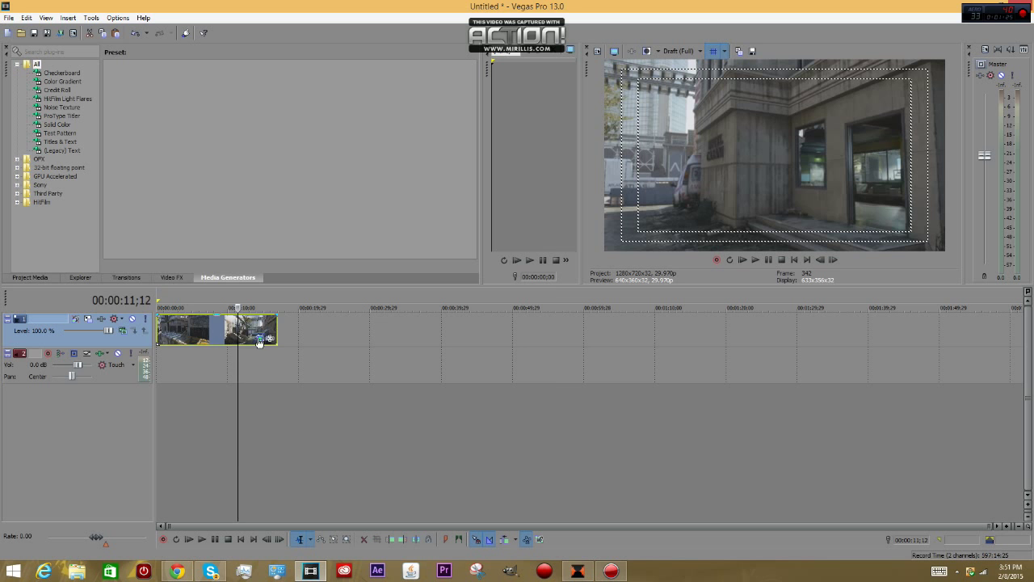
click(260, 338)
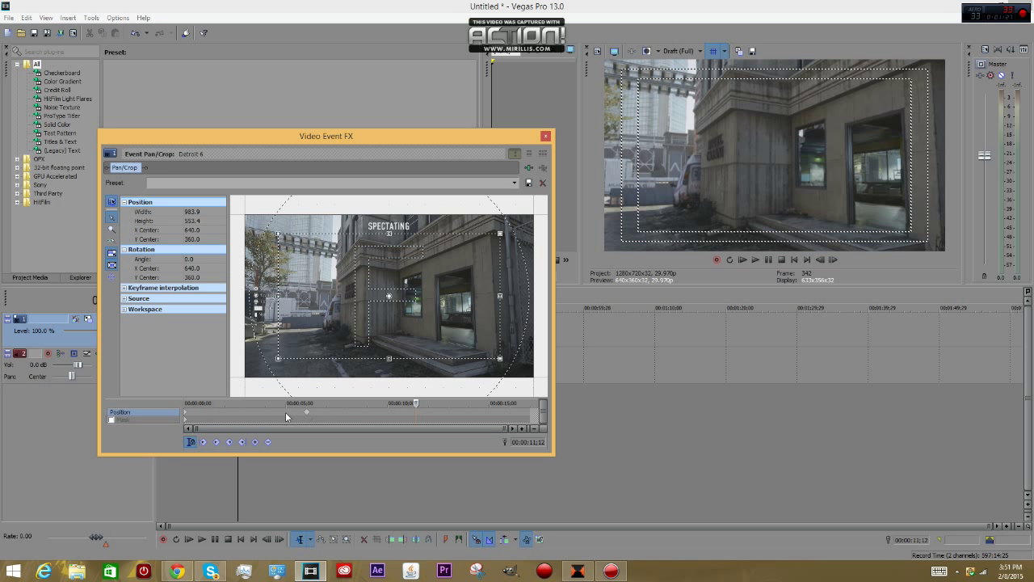
click(185, 416)
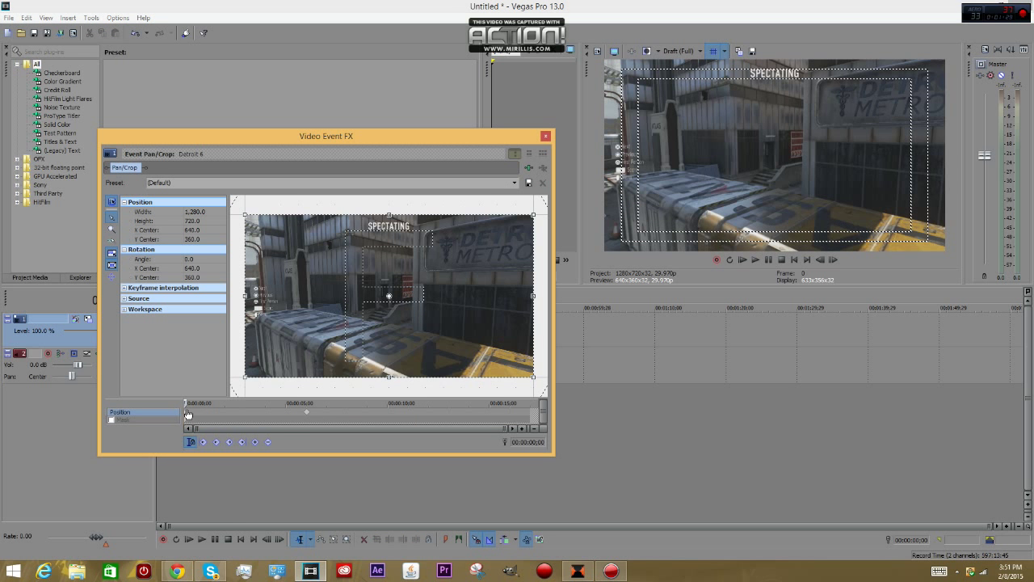
drag(248, 217, 278, 233)
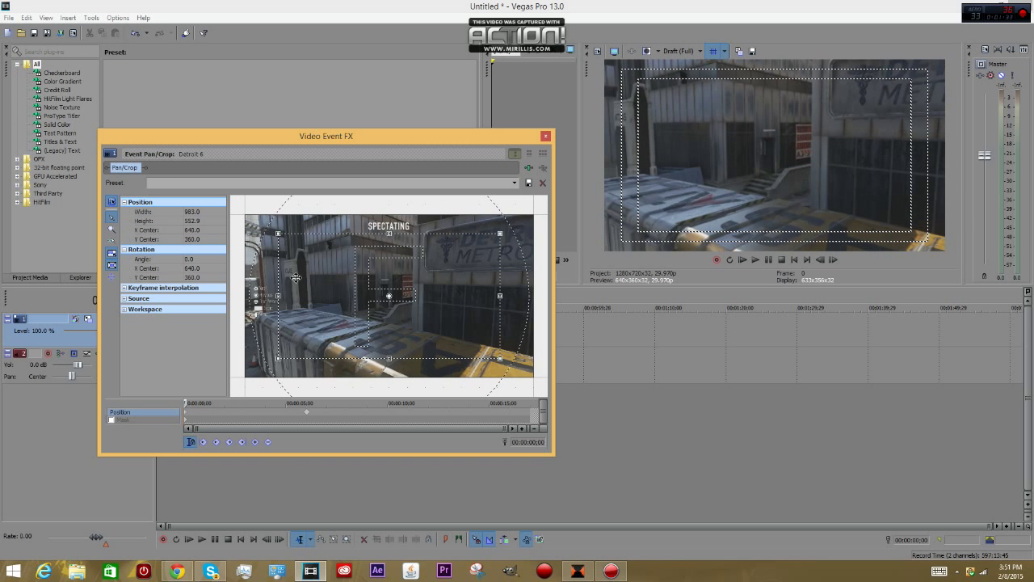
click(527, 409)
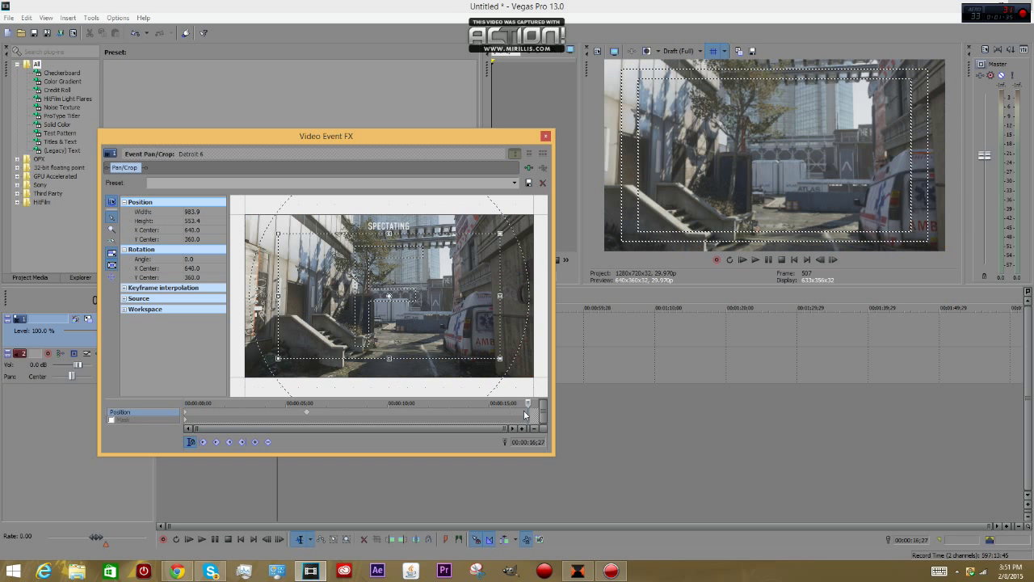
click(530, 402)
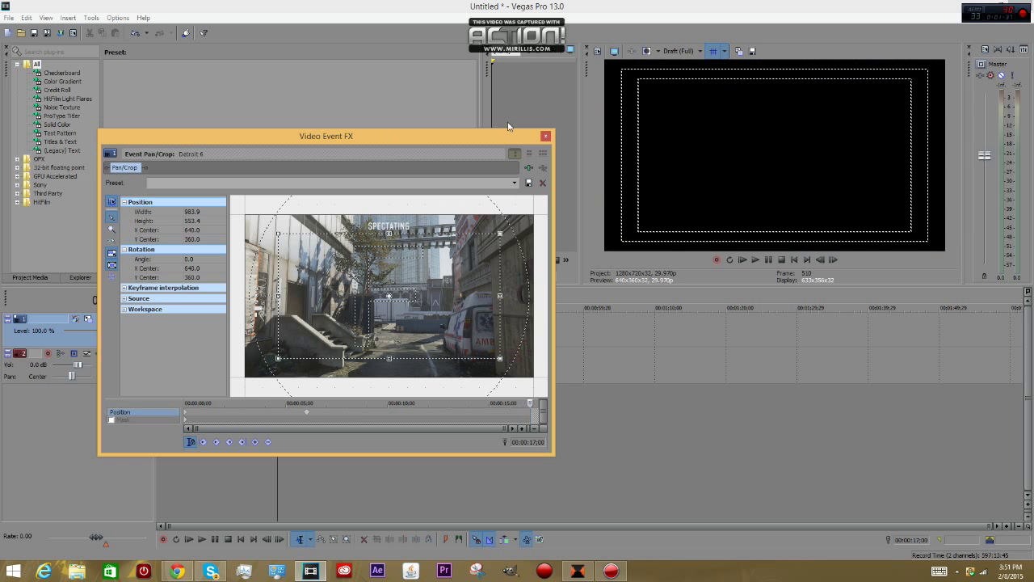
click(546, 136)
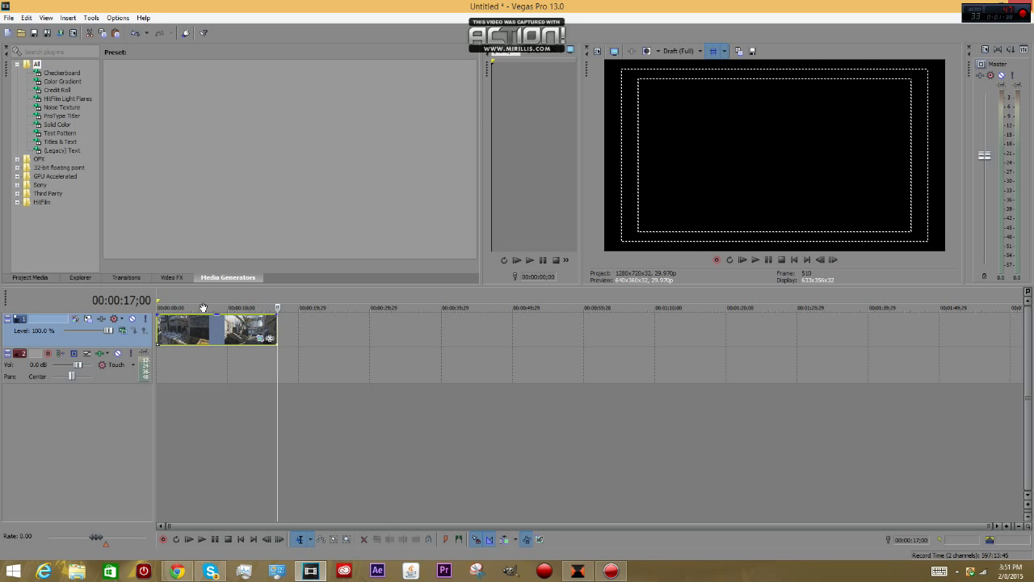
Step: Review the cropped clip, split it at 00:00:07;12 and delete the part before the split
click(159, 325)
click(833, 259)
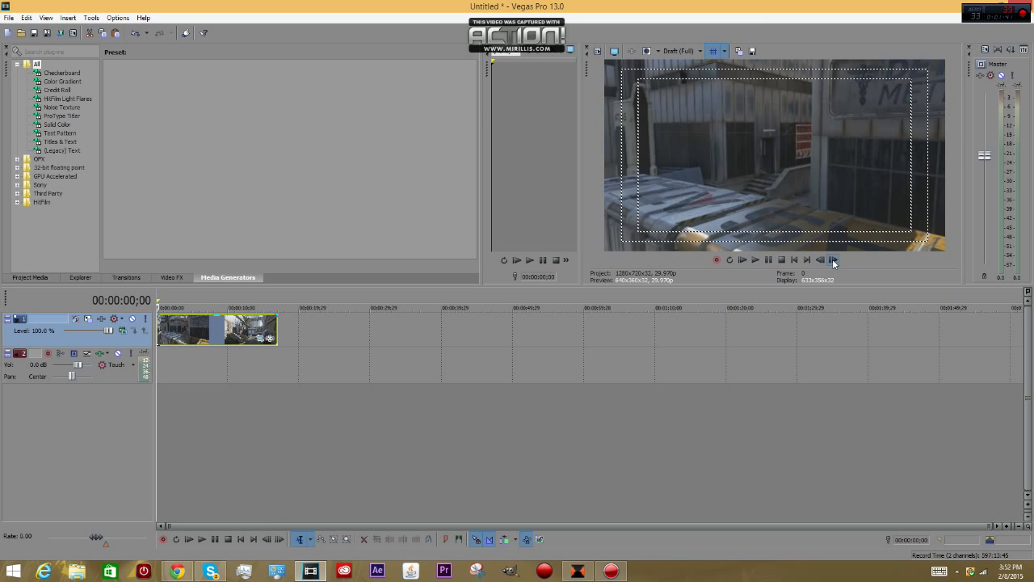
click(833, 259)
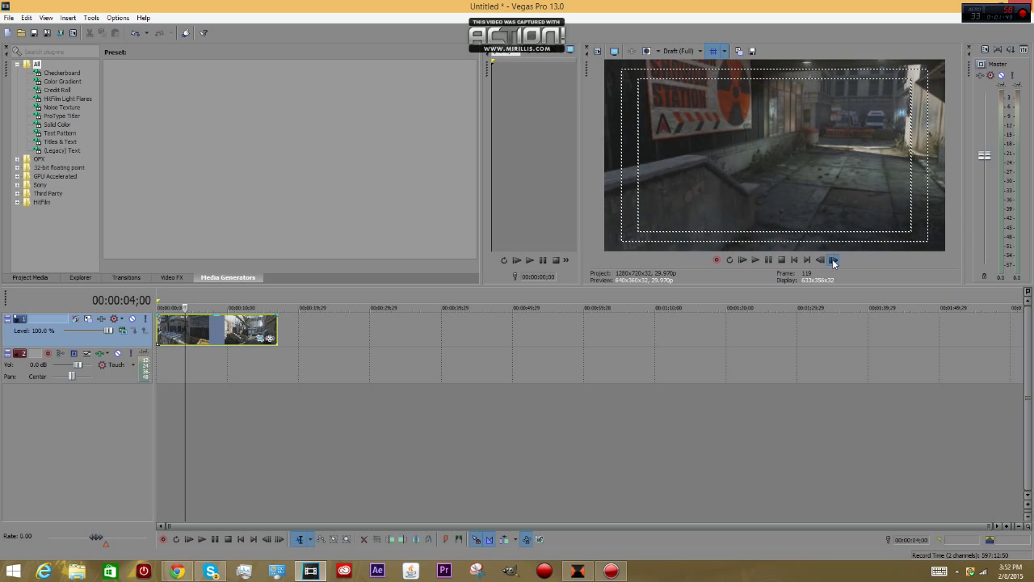
click(245, 331)
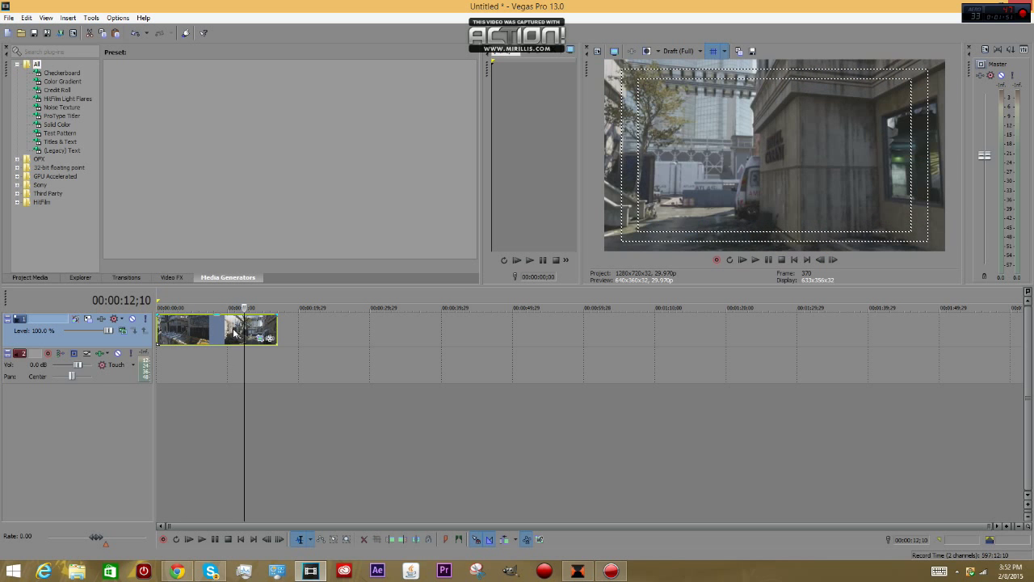
click(231, 332)
key(Left)
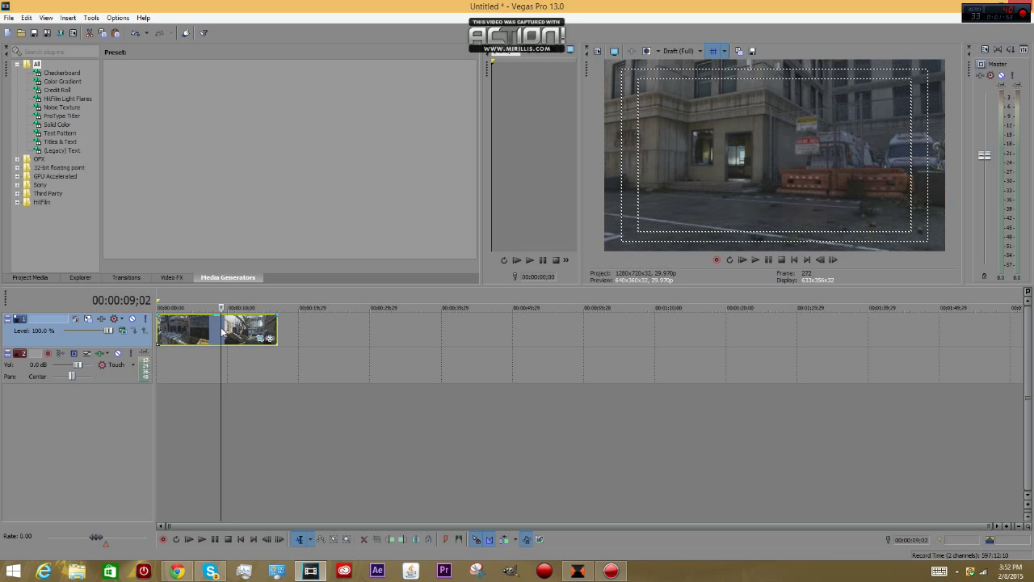
key(Left)
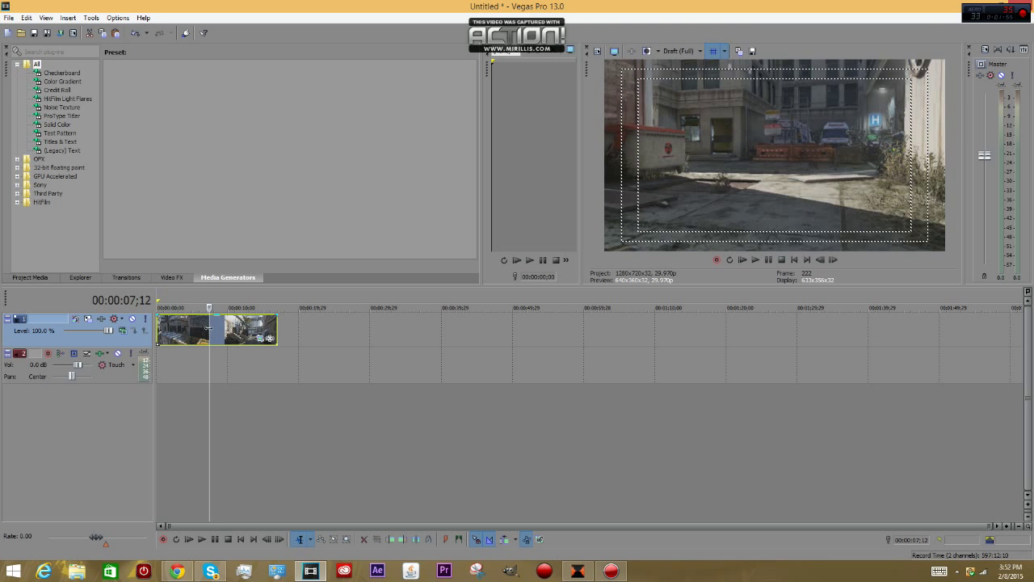
drag(224, 333, 189, 333)
right_click(189, 333)
click(234, 286)
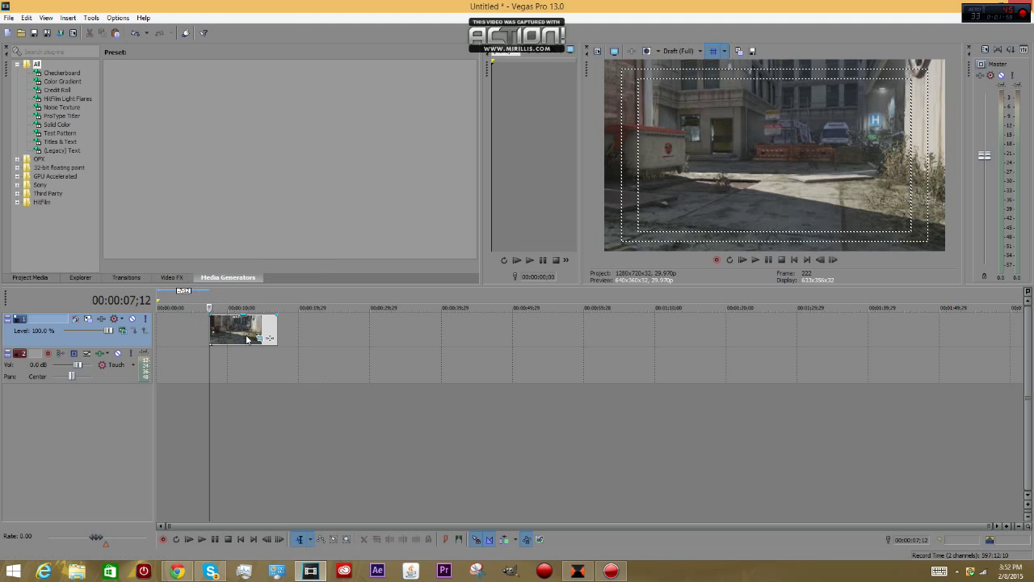
Step: Move the remaining clip to the start of the timeline and play it back
drag(243, 332, 190, 331)
click(160, 331)
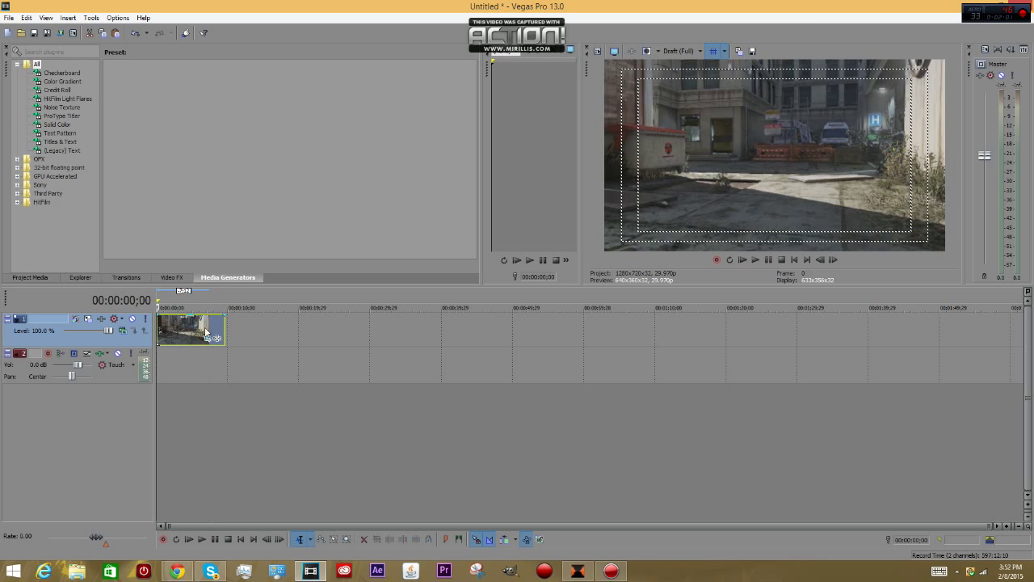
click(755, 260)
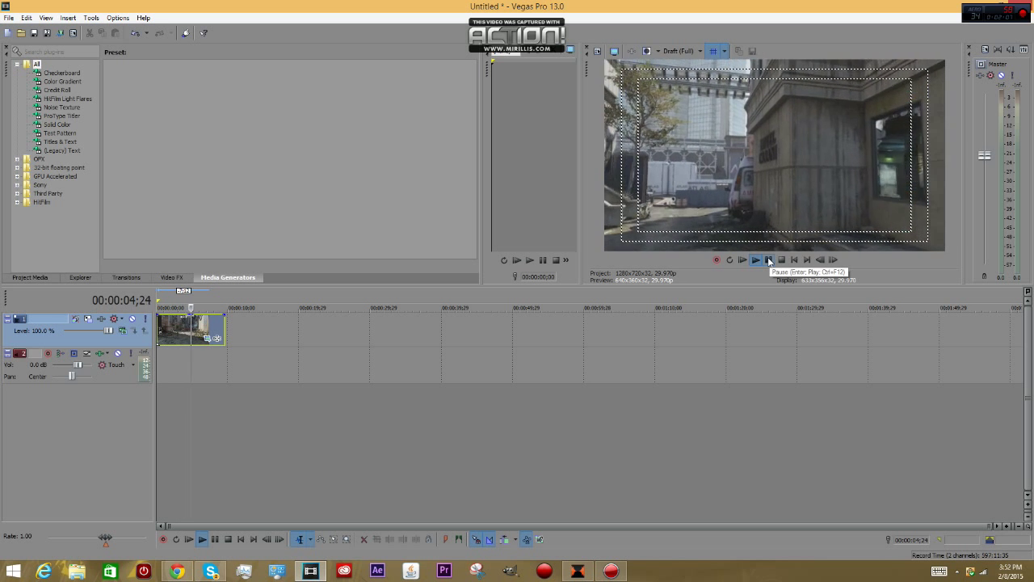
click(768, 259)
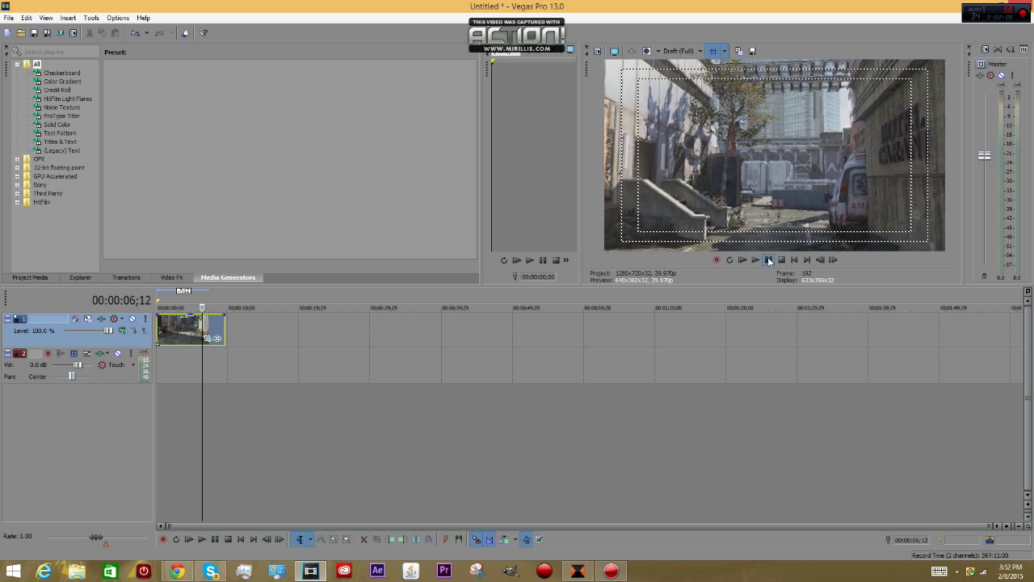
Step: Split the clip at 00:00:08;09 and delete the part after the split
click(206, 323)
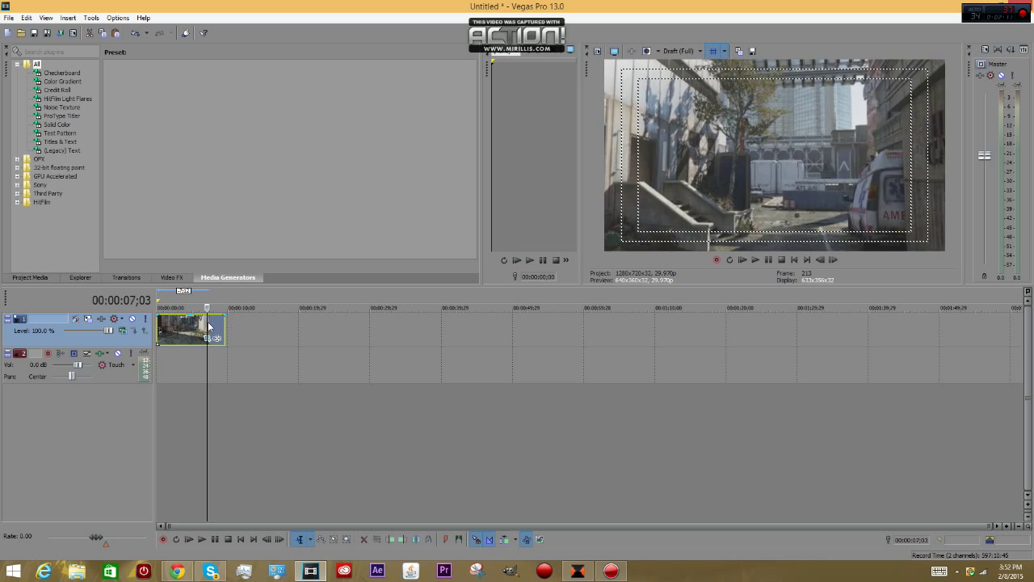
click(212, 321)
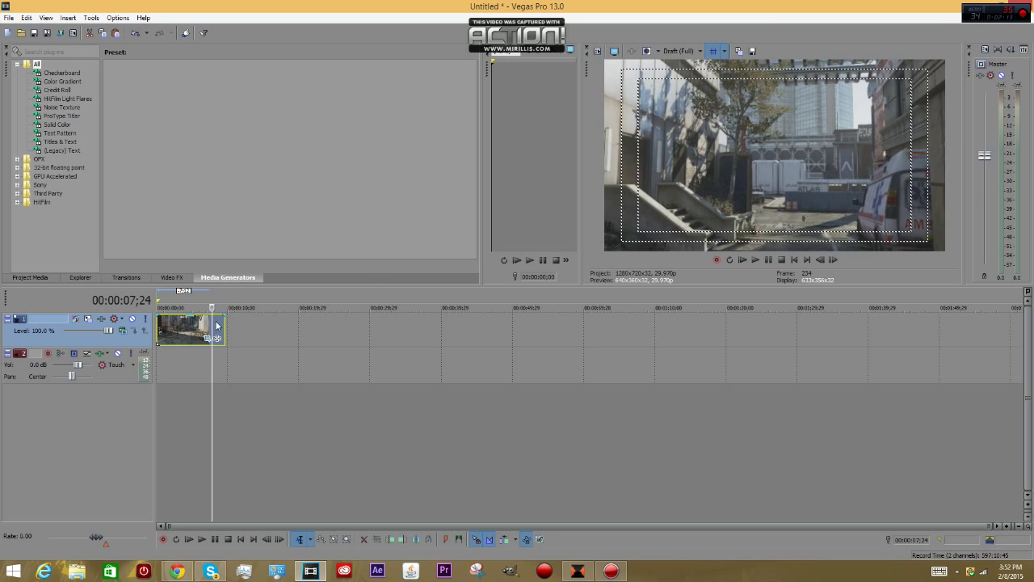
click(215, 321)
right_click(216, 321)
click(243, 296)
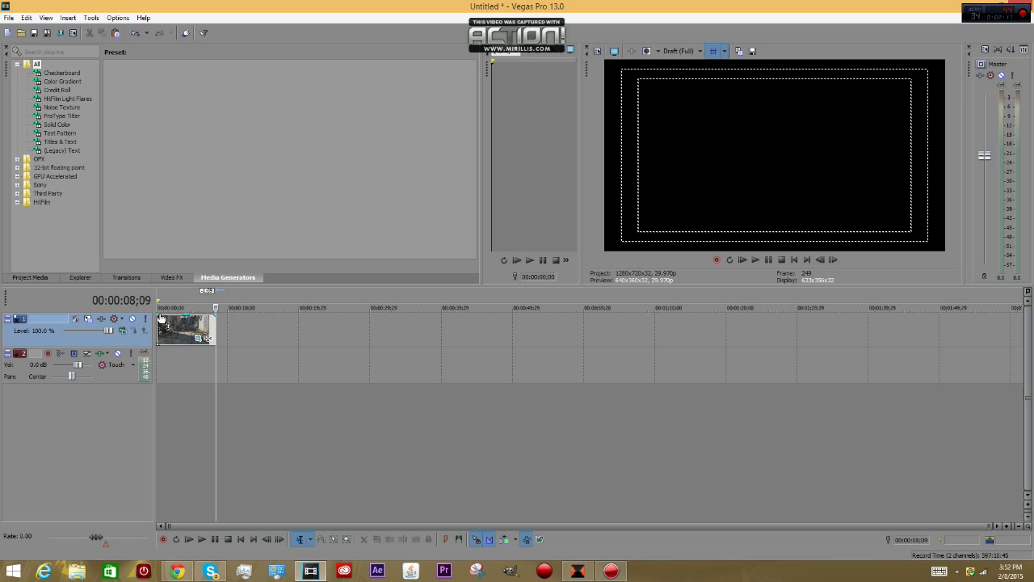
Step: Add a short fade-in and a fade-out of about 00:00:00;20 to the clip, and return to the timeline start
drag(160, 317, 168, 315)
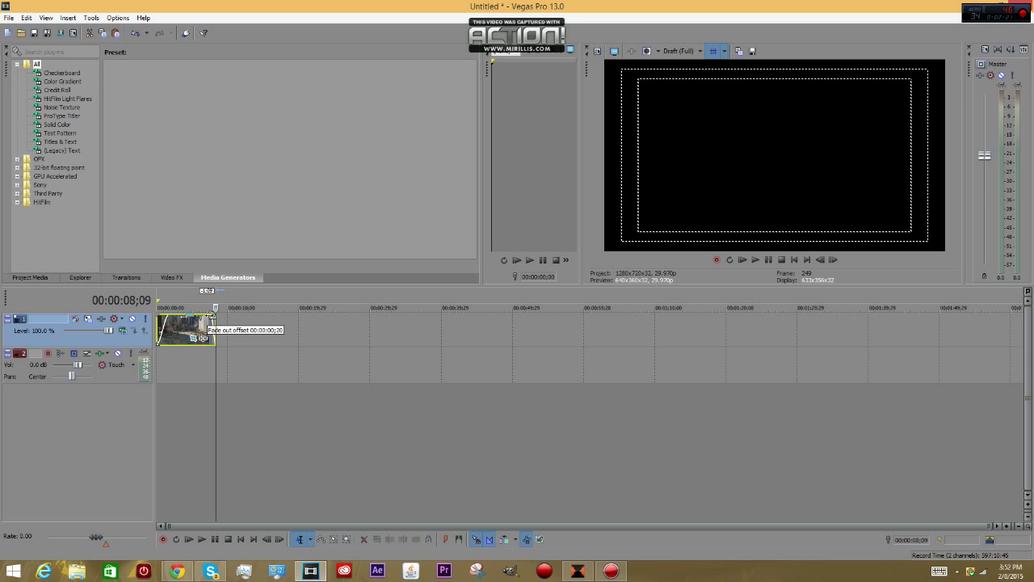
drag(214, 315, 208, 316)
key(Home)
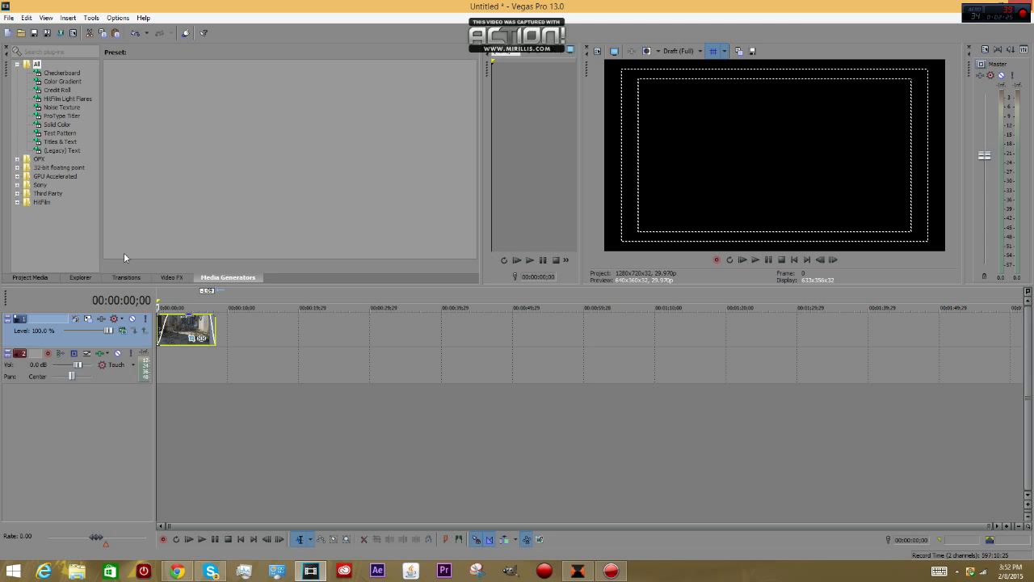
Step: Insert a new video track above the clip and add a text event reading "Enjoy" at the timeline start
right_click(362, 333)
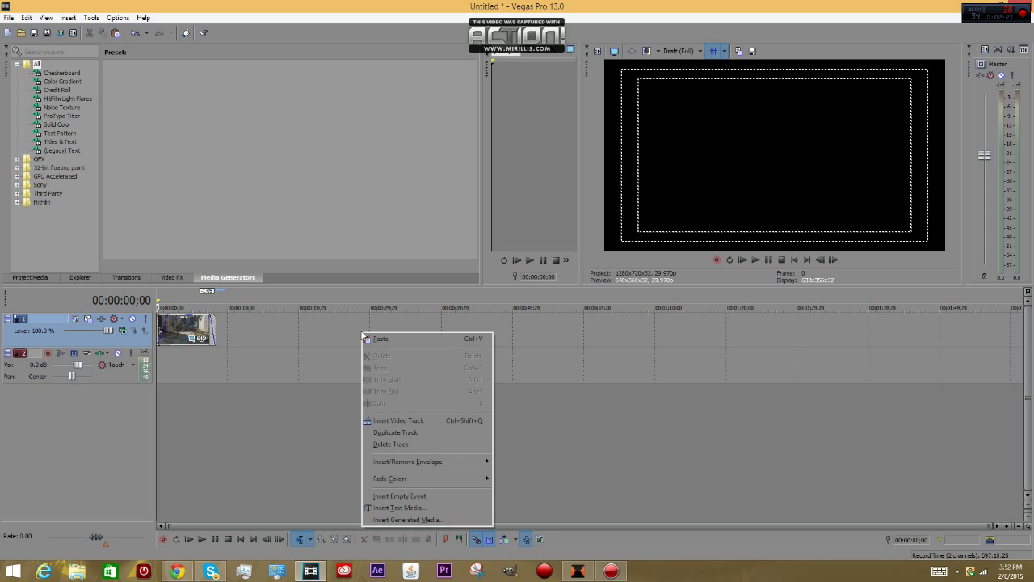
click(398, 421)
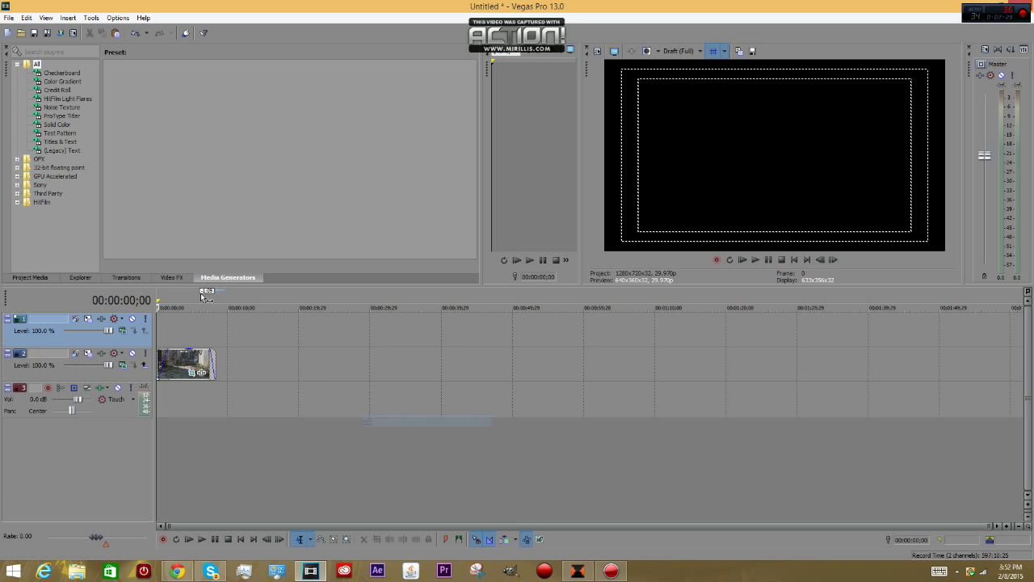
click(71, 18)
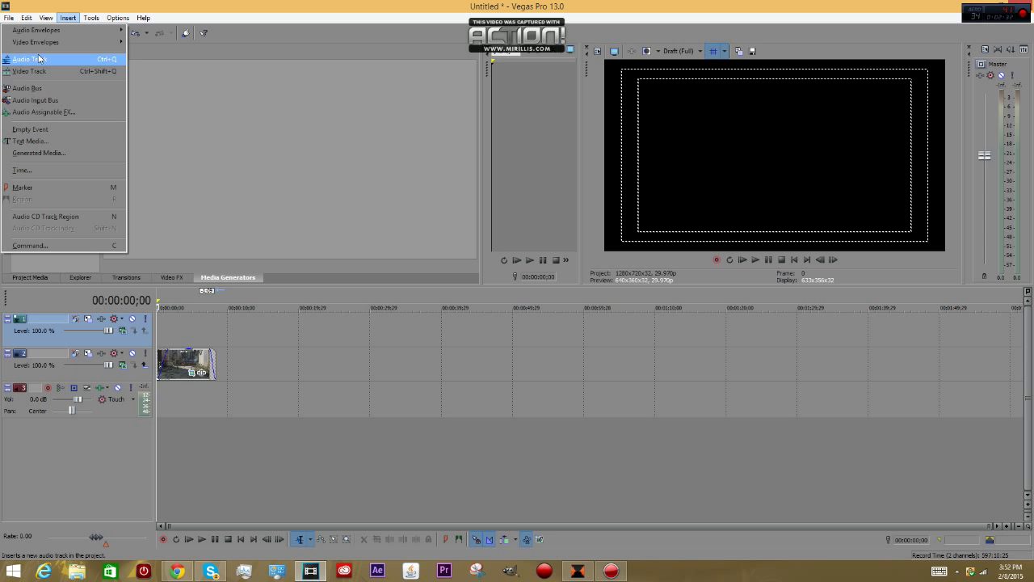
click(32, 141)
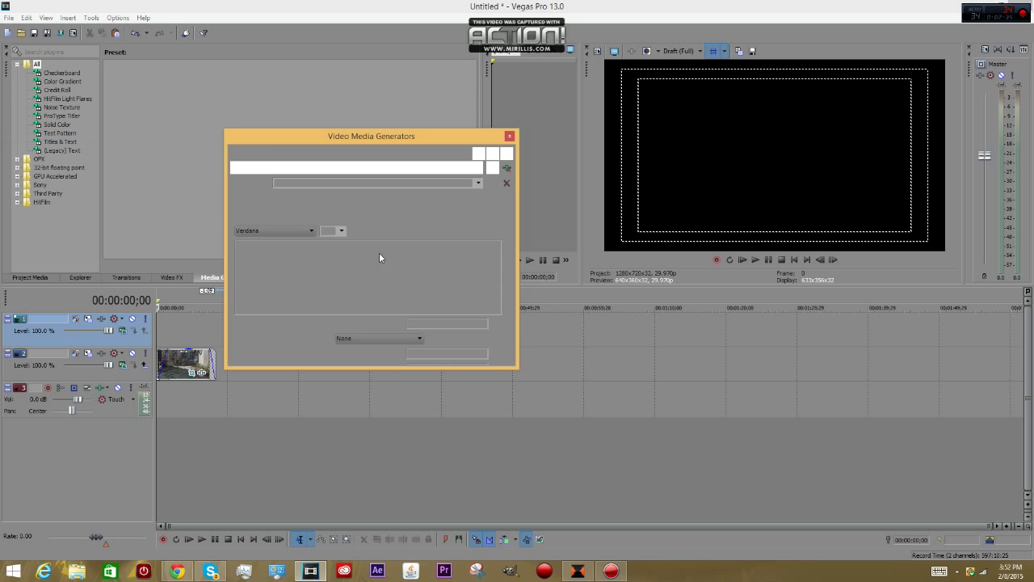
key(Delete)
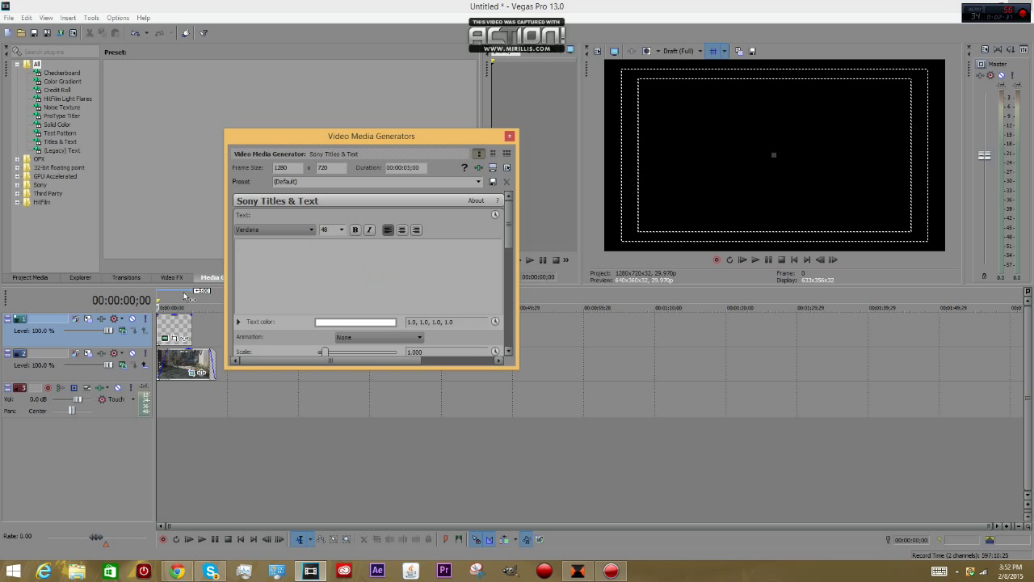
text(Enjoy)
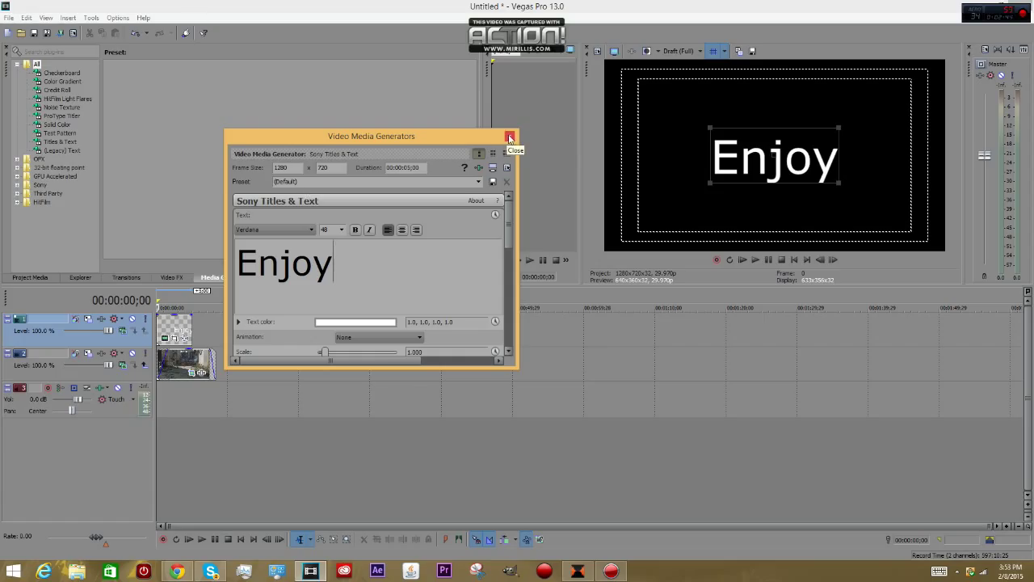
Step: Format the "Enjoy" title in pink (1.0, 0.26, 0.63), italic and center-aligned
double_click(335, 266)
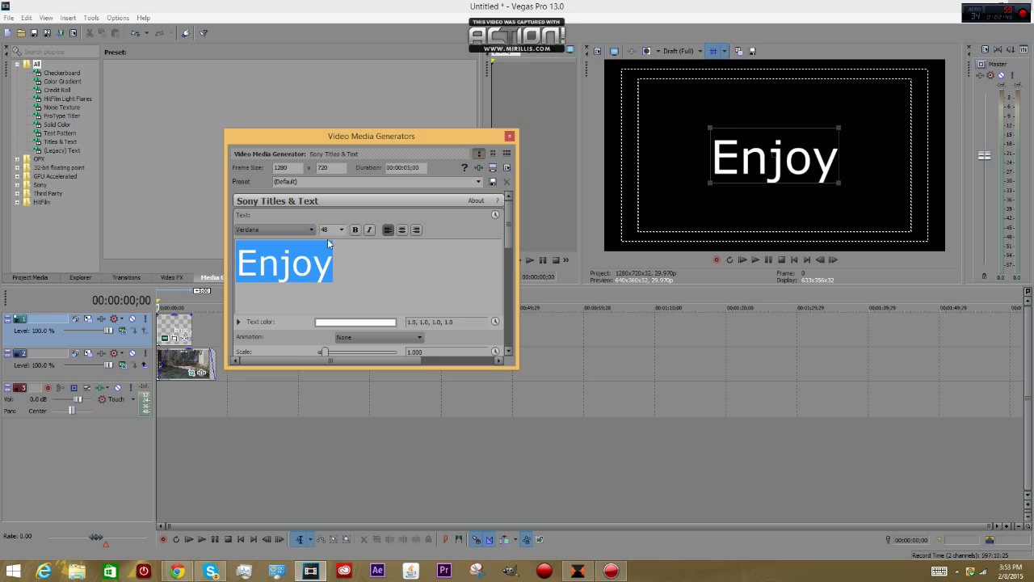
click(351, 323)
click(293, 390)
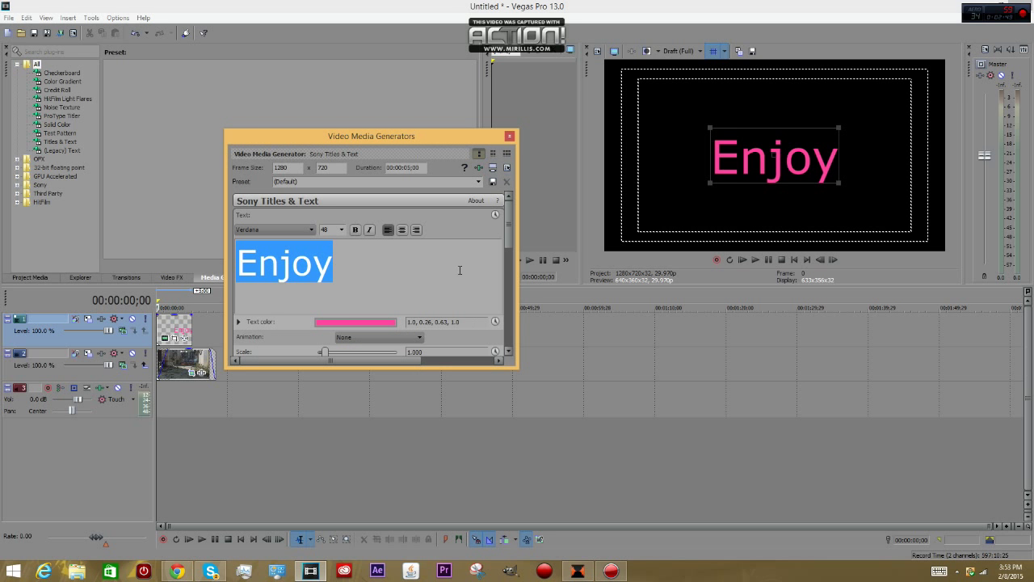
click(370, 230)
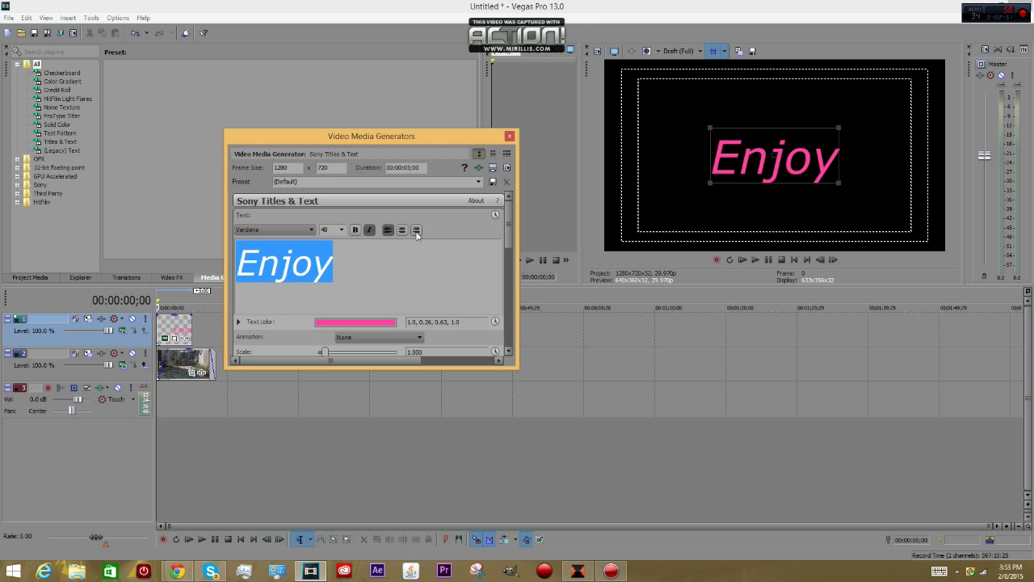
click(401, 229)
click(437, 268)
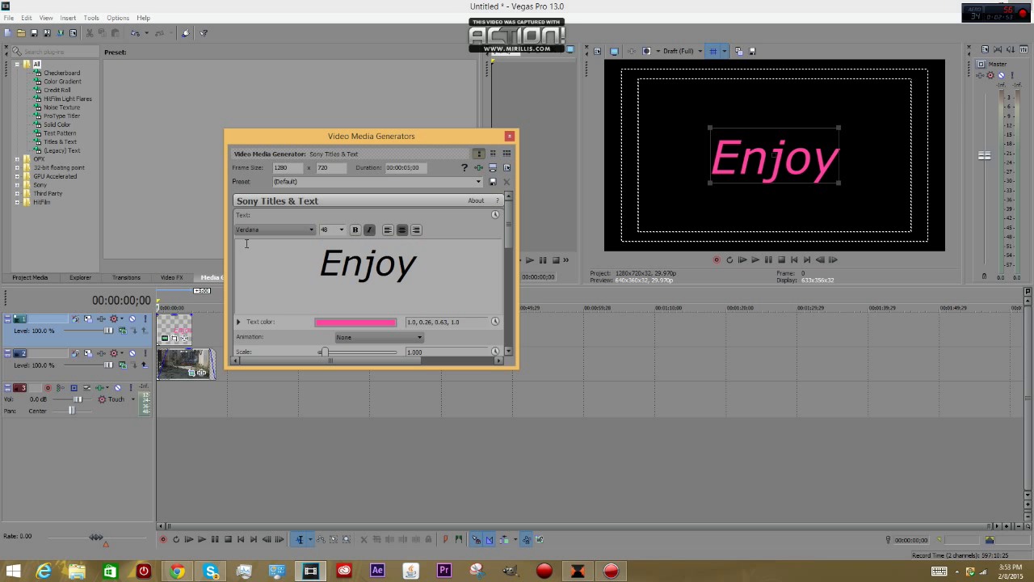
Step: Set the title's font to Sylfaen, close its settings and extend the title event to the clip's end
click(311, 229)
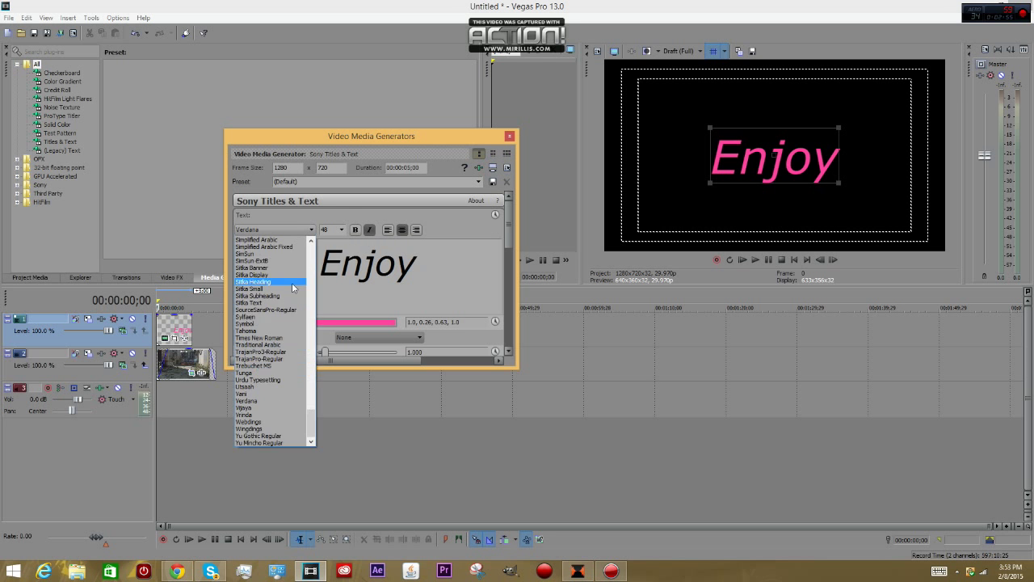
click(271, 320)
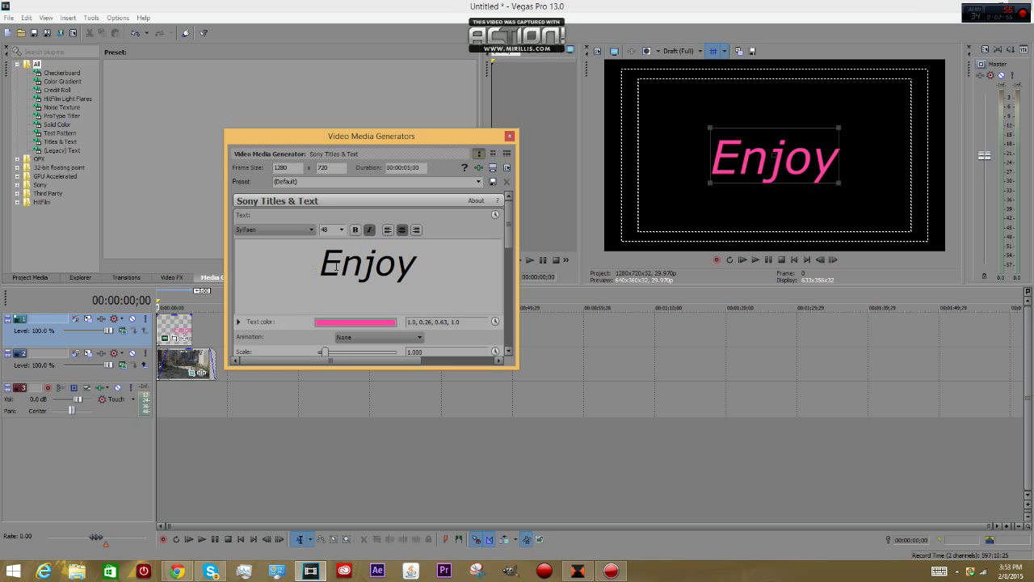
click(509, 137)
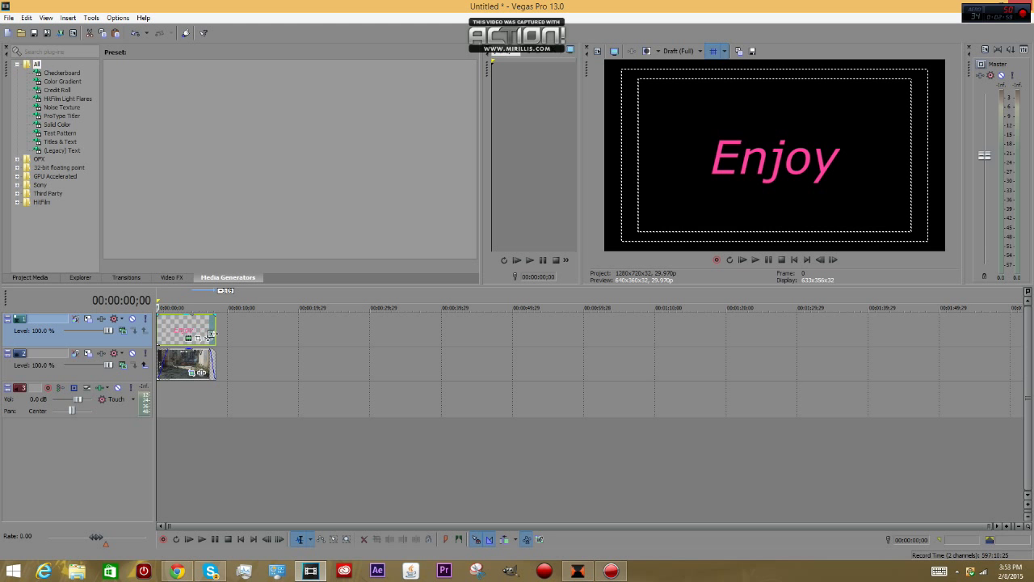
click(177, 325)
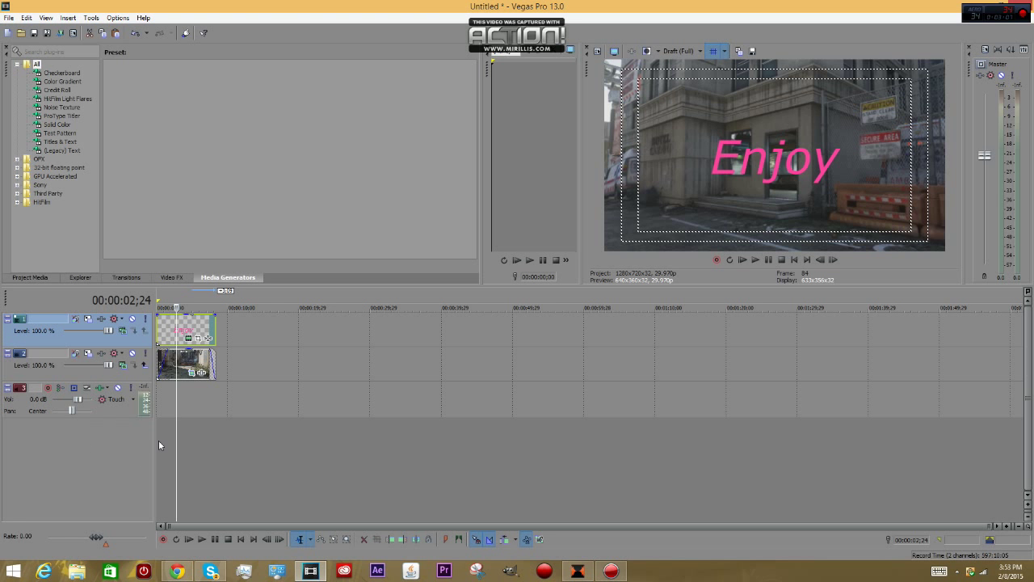
Step: Collapse the track header area completely and restore it to its full width
drag(154, 441, 4, 434)
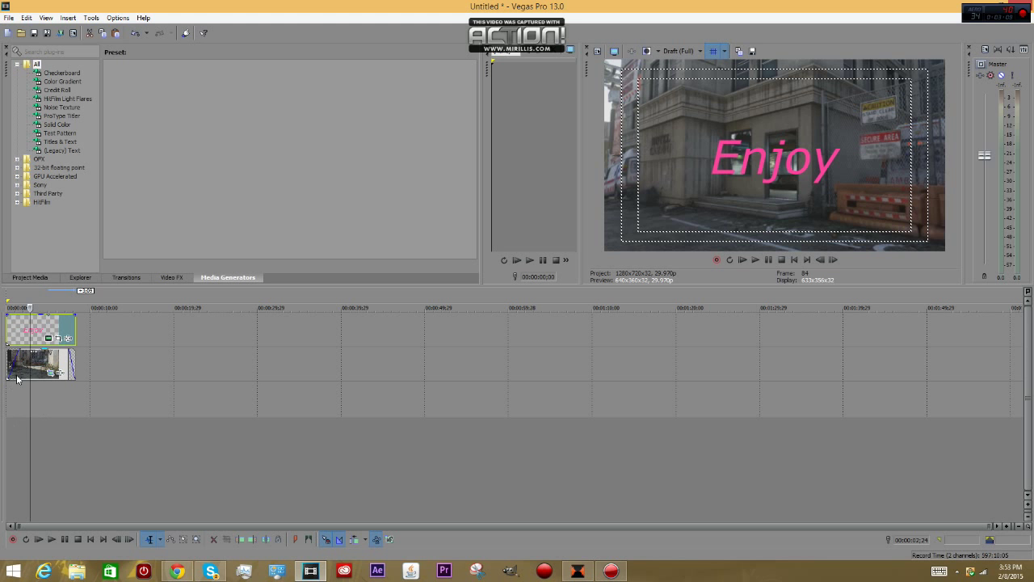
drag(4, 383, 154, 383)
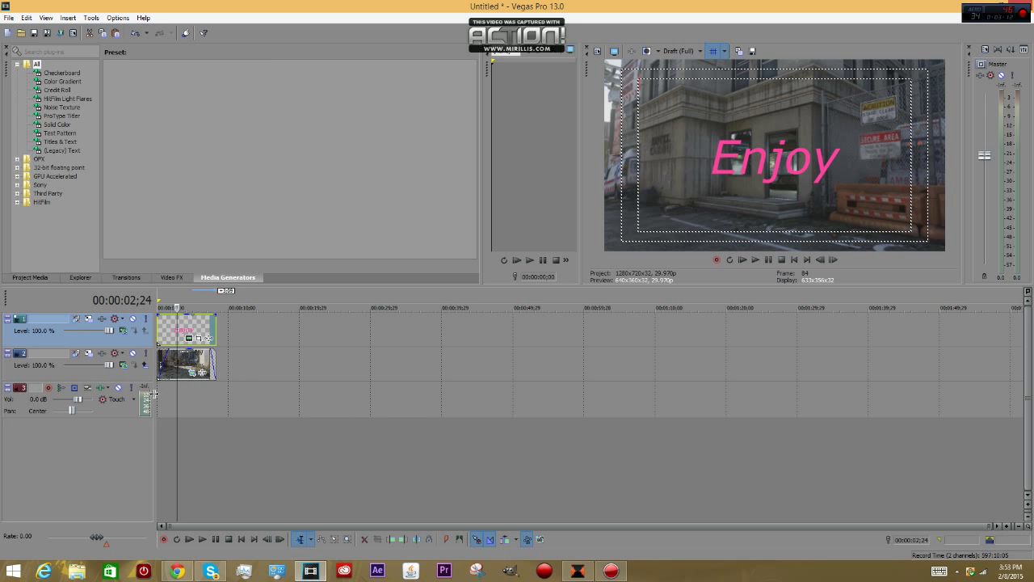
Step: Set the title track's compositing mode to 3D Source Alpha and open its Track Motion window, placed clear of the video preview
click(123, 332)
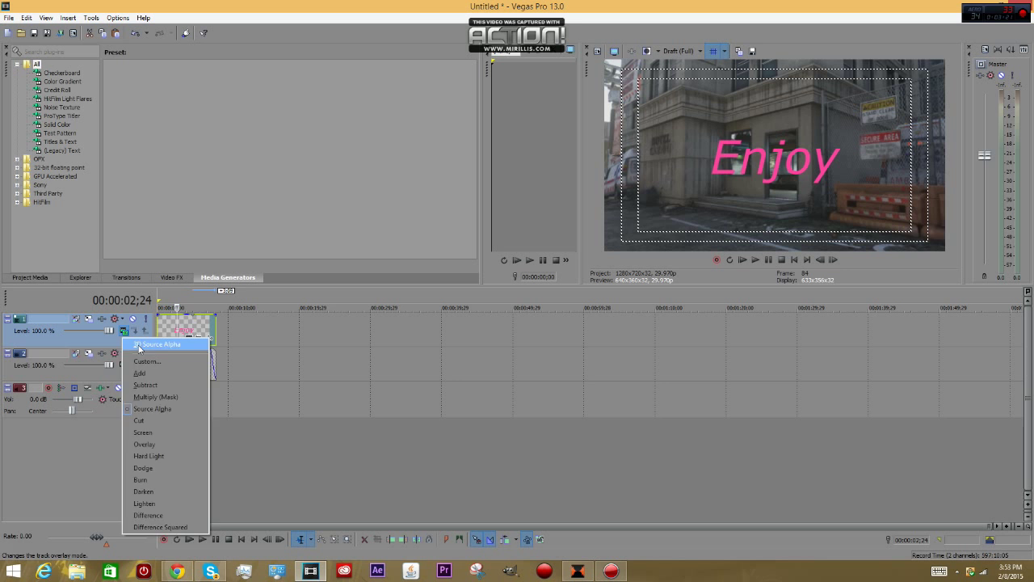
click(139, 347)
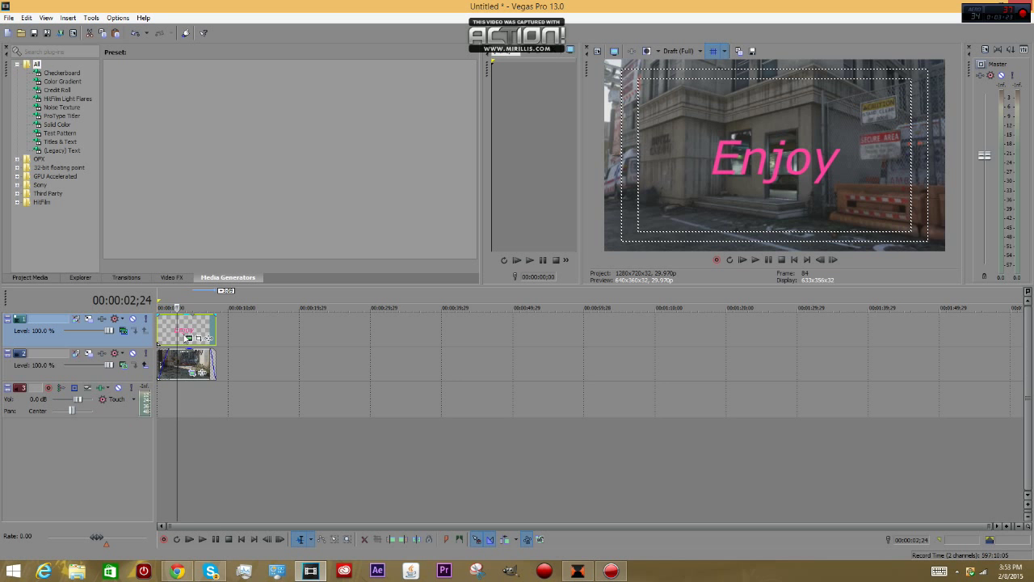
click(90, 321)
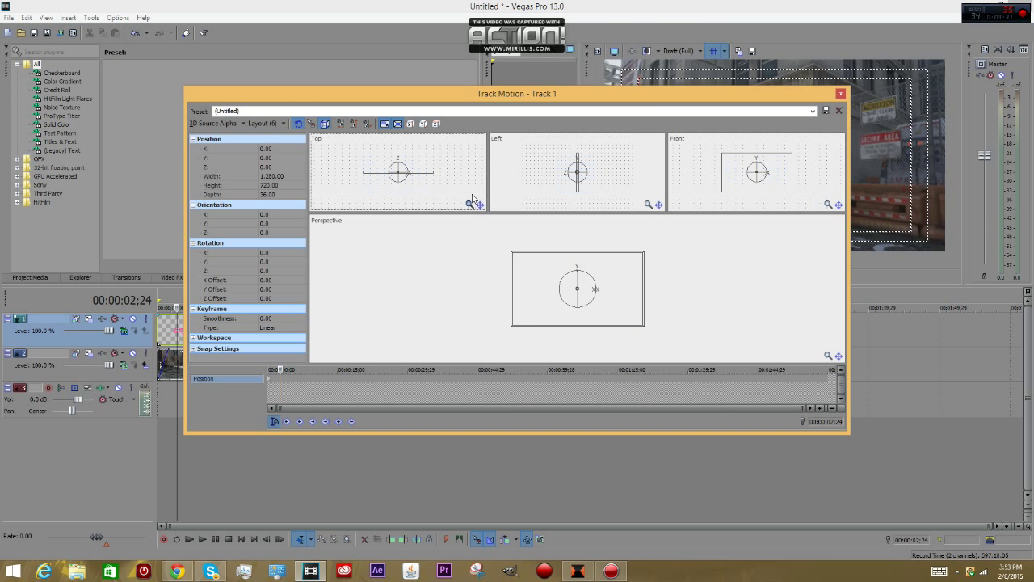
drag(676, 98, 491, 85)
drag(661, 144, 578, 121)
drag(521, 81, 538, 60)
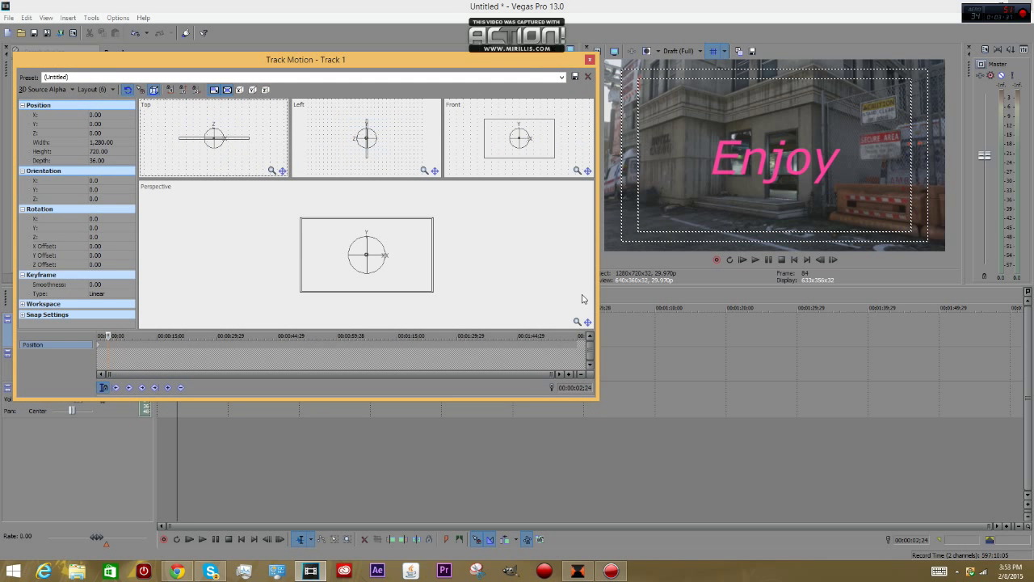
click(98, 346)
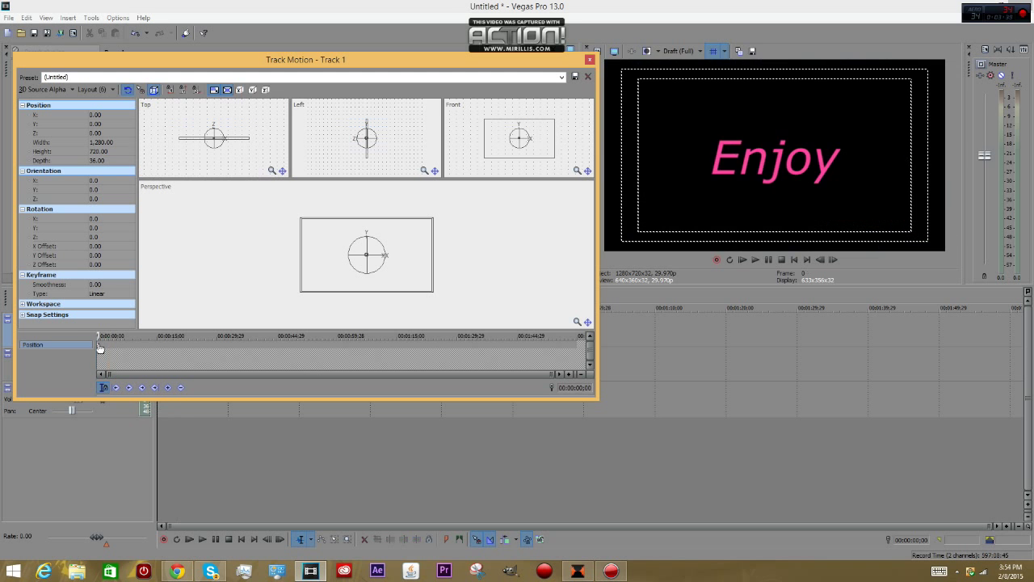
click(117, 349)
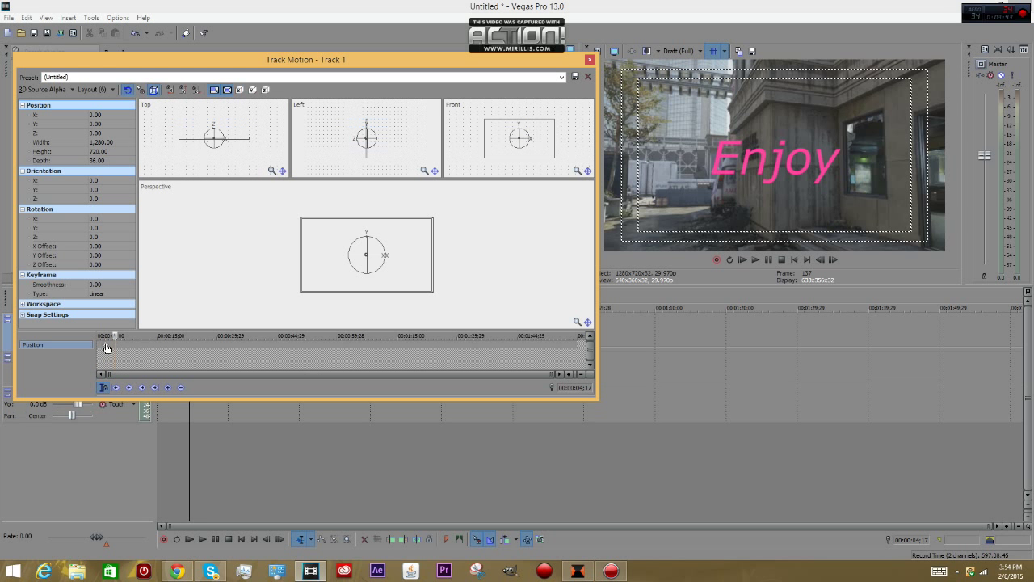
click(103, 347)
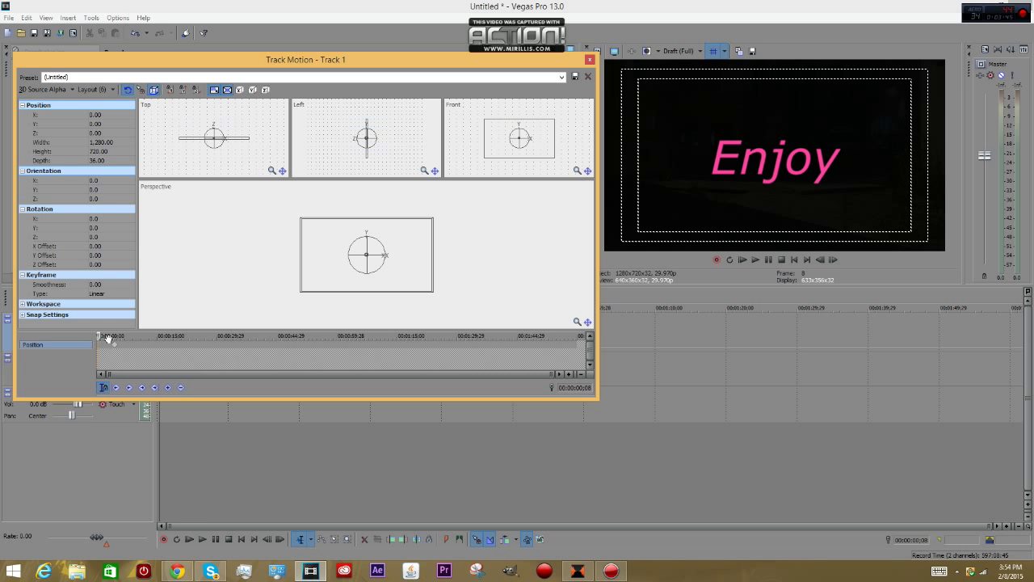
Step: At 00:00:05;27, shrink the title track to about 772 × 434 and tilt it to an orientation of about X -2.0, Y -7.7, Z -0.4
mouse_move(106, 349)
mouse_down()
mouse_move(117, 347)
mouse_move(105, 340)
mouse_move(119, 351)
mouse_up()
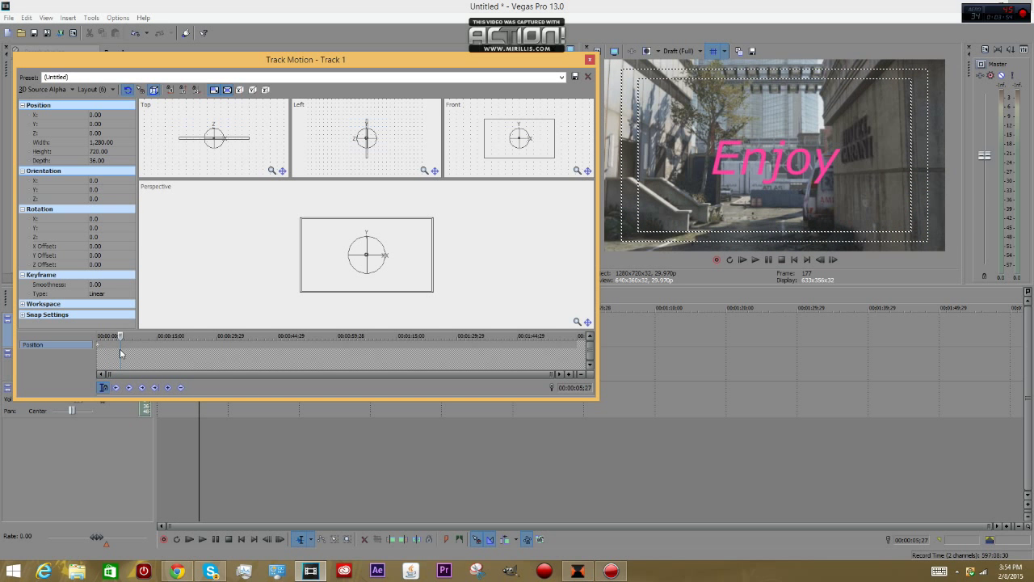
click(319, 235)
drag(369, 253, 368, 227)
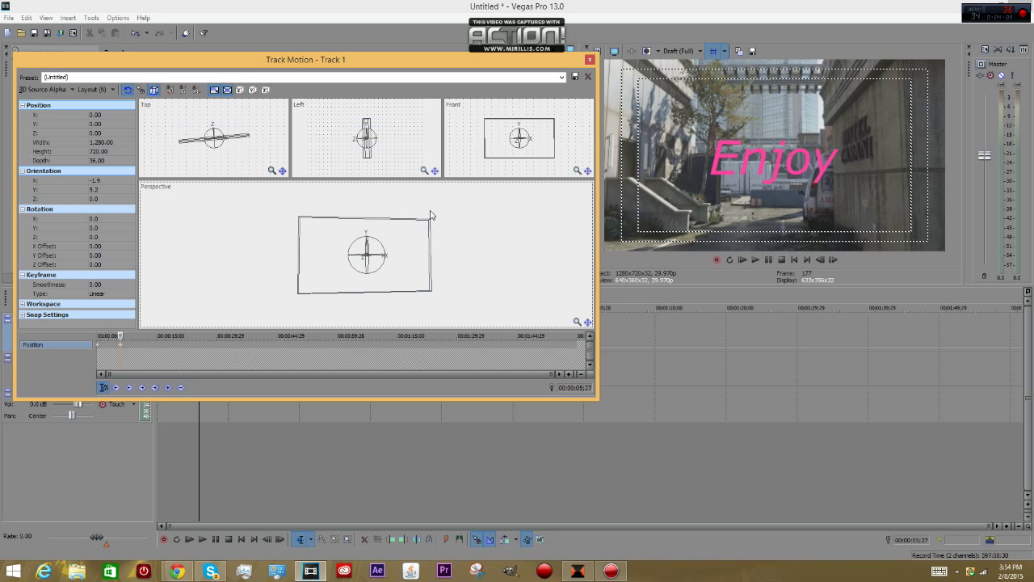
drag(431, 221, 358, 254)
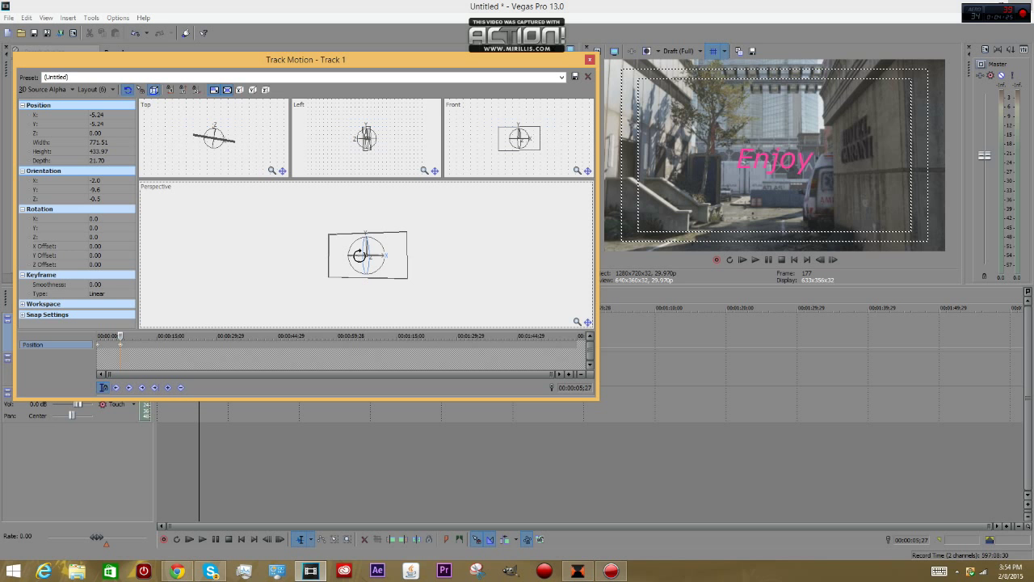
drag(358, 255, 363, 255)
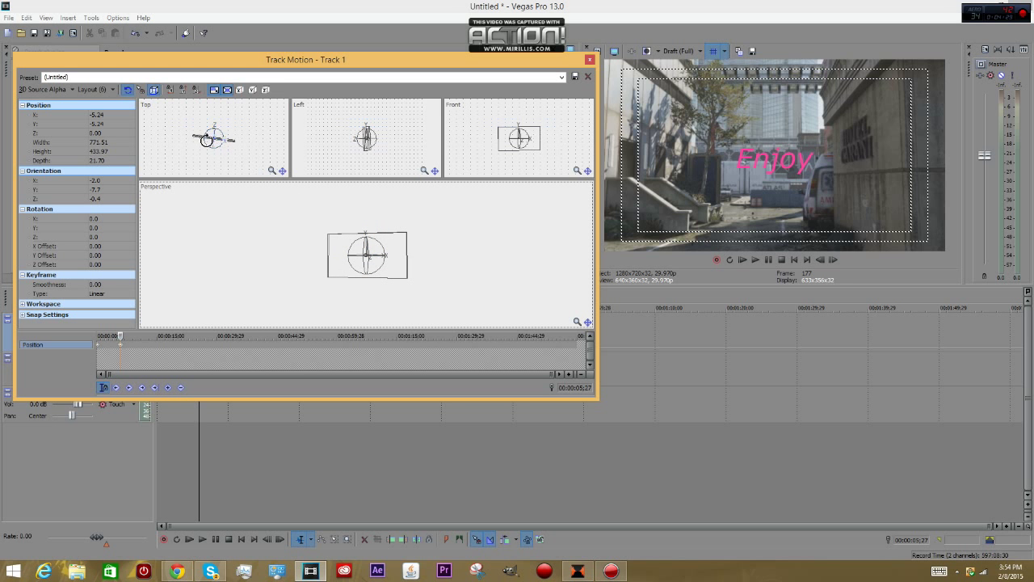
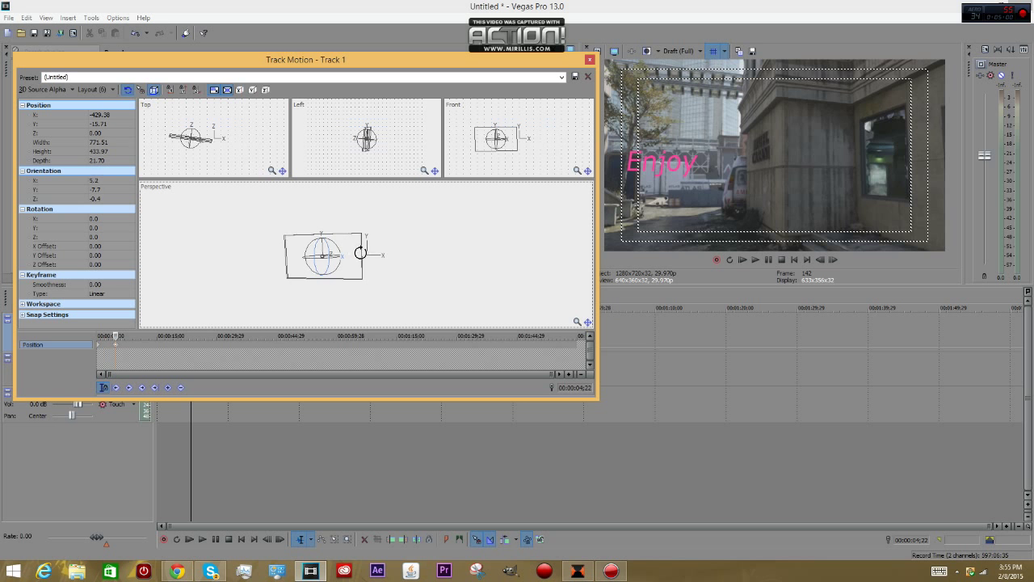
Step: Rotate the title in the 00:00:04;22 keyframe to an orientation of about X 1.5, Y 13.5, Z -0.6
drag(365, 252, 271, 260)
scroll(327, 259, up, 3)
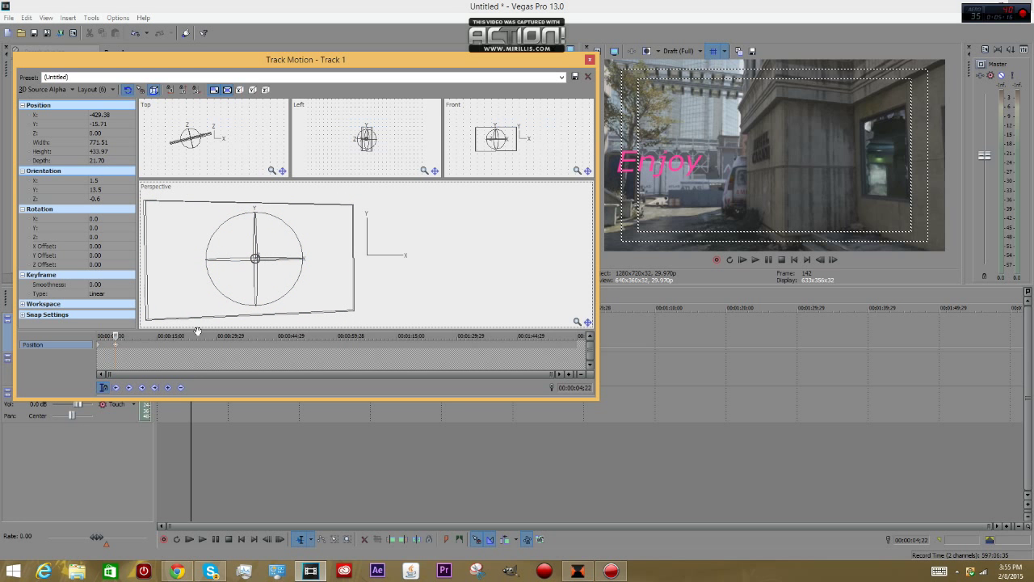
Step: At 00:00:07;22, move the title to about X 51, Y -37 and rotate it to an orientation of about X 1.4, Y 3.2
click(219, 349)
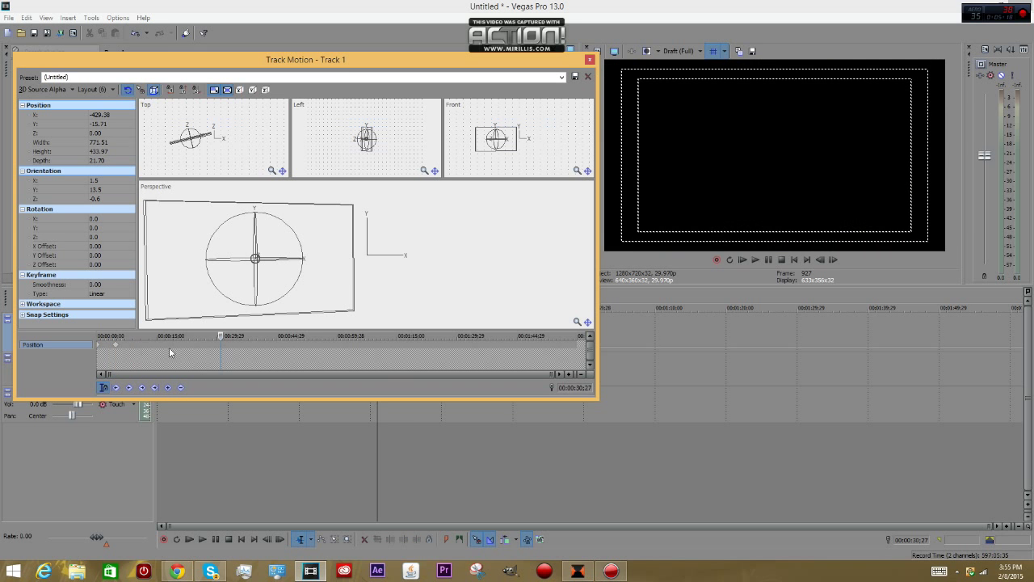
click(129, 347)
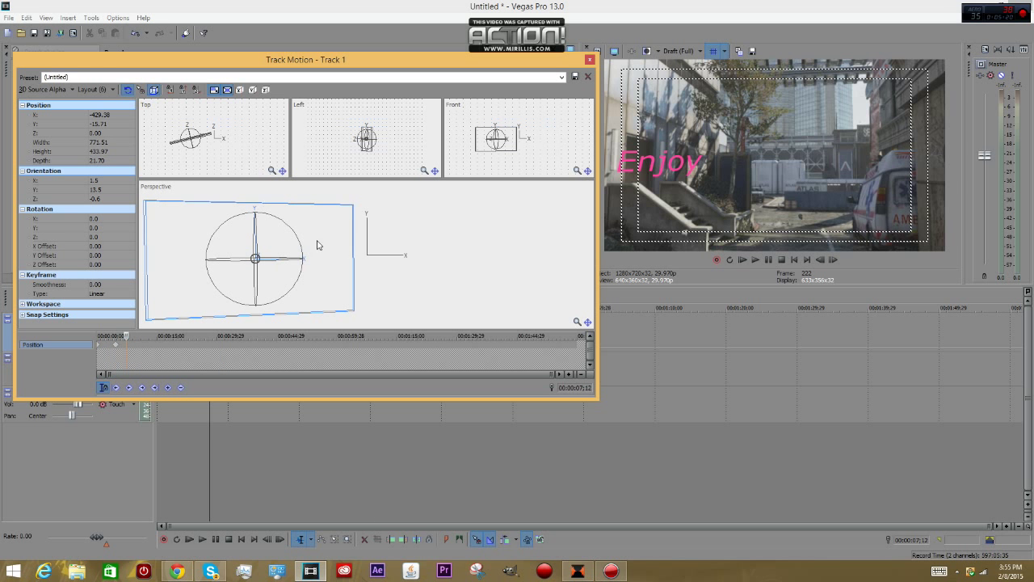
click(833, 259)
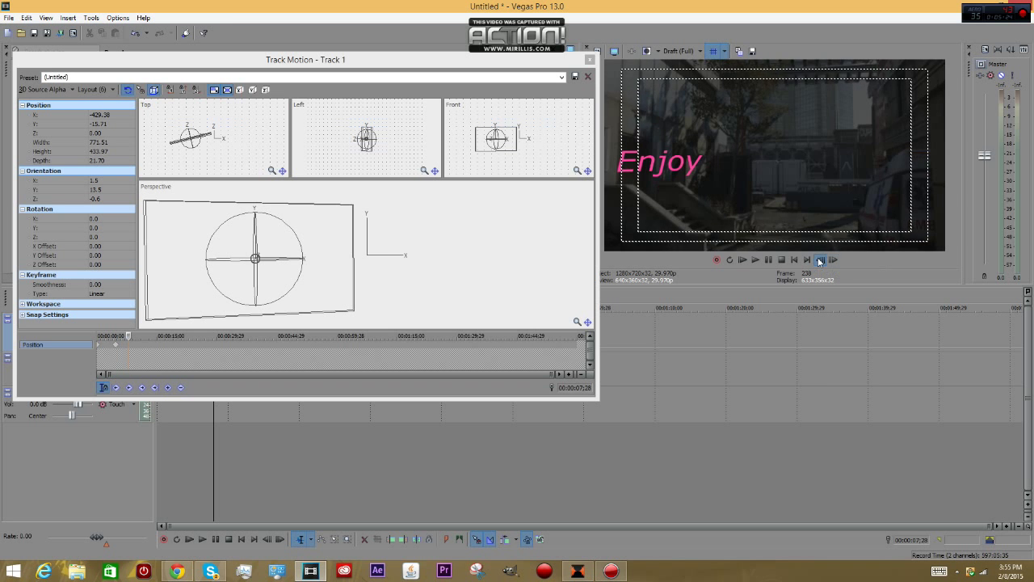
click(820, 260)
drag(311, 235, 431, 239)
drag(356, 270, 230, 254)
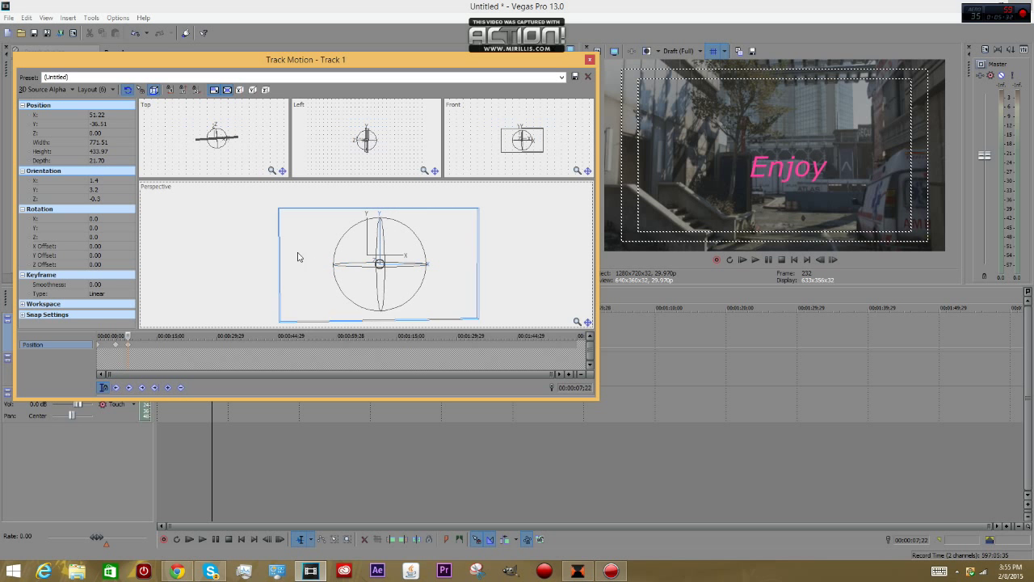
Step: At 00:00:07;22, enlarge the title to about 957 × 538, move it to about X 62, Y -18 and tilt it to about X -3.3, Y 1.4
drag(360, 268, 343, 267)
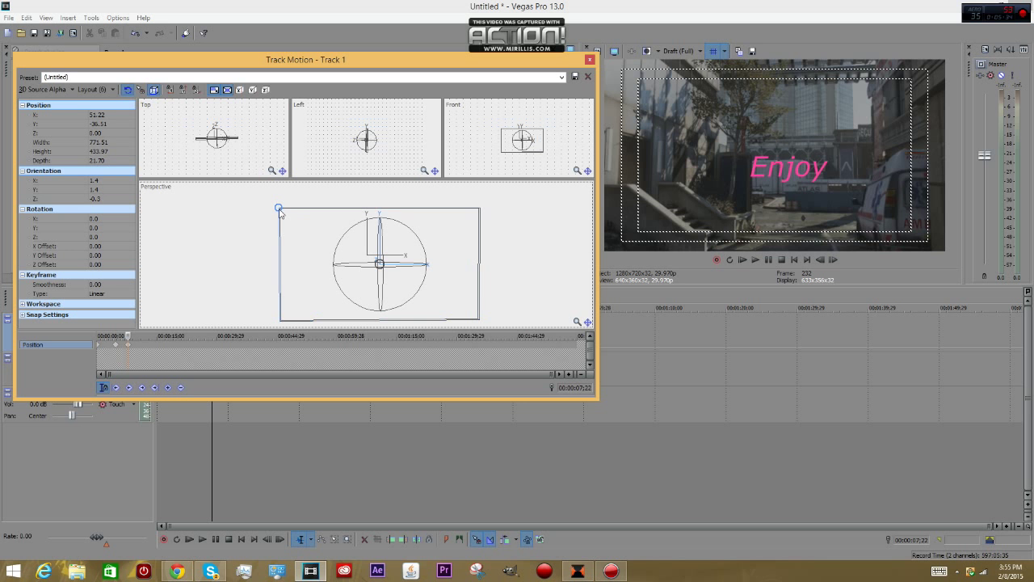
drag(277, 209, 257, 197)
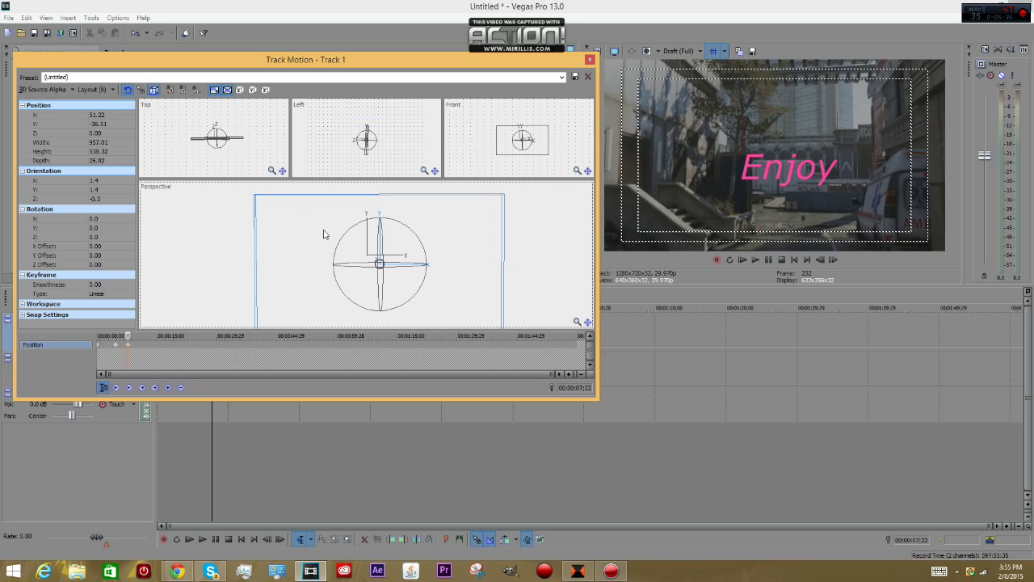
drag(310, 238, 313, 234)
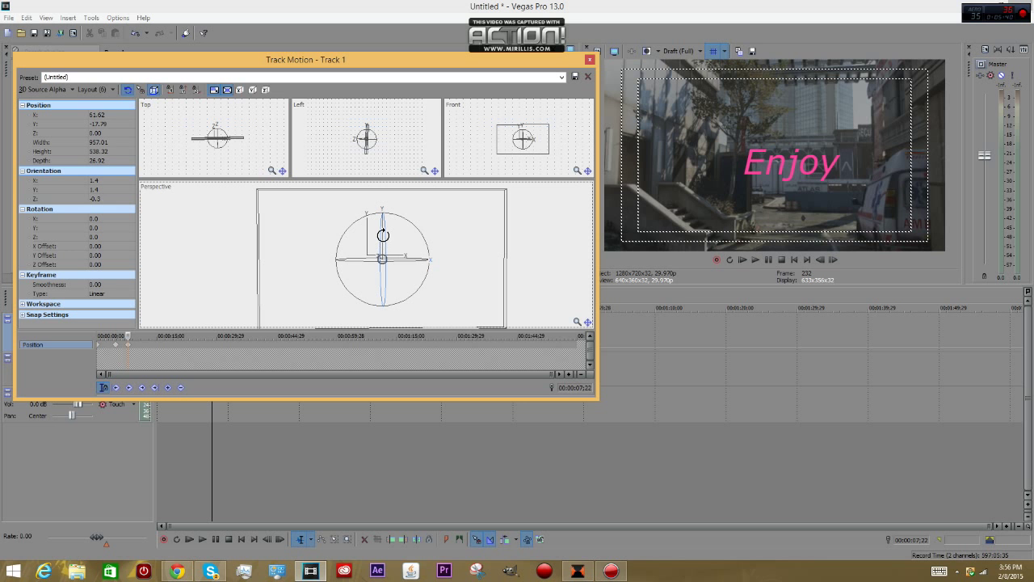
drag(384, 233, 436, 252)
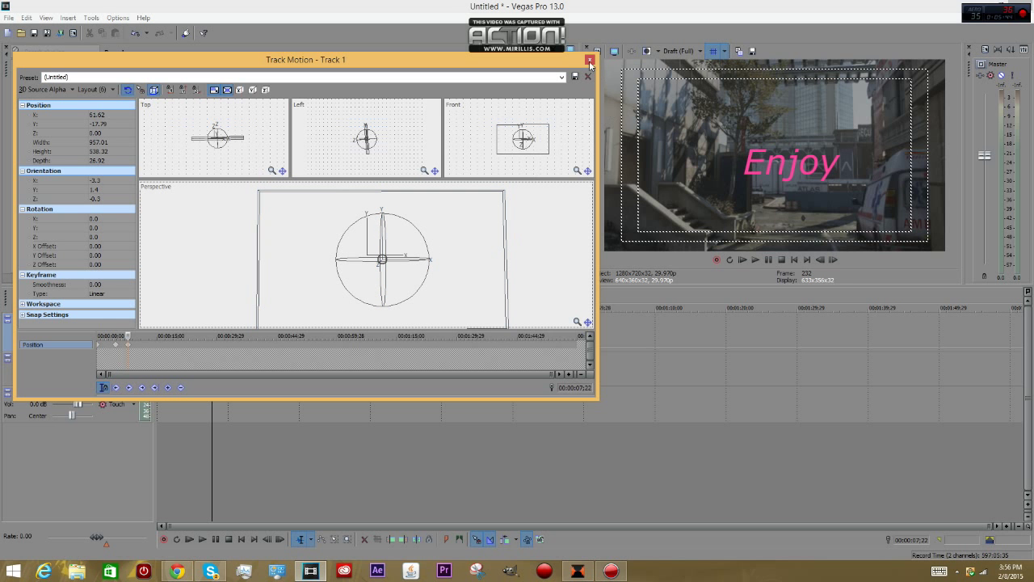
Step: In the 00:00:04;22 keyframe, move the title to about X -352, Y -22 and adjust its orientation to about X 1.6, Z -0.9
click(116, 349)
key(space)
click(832, 260)
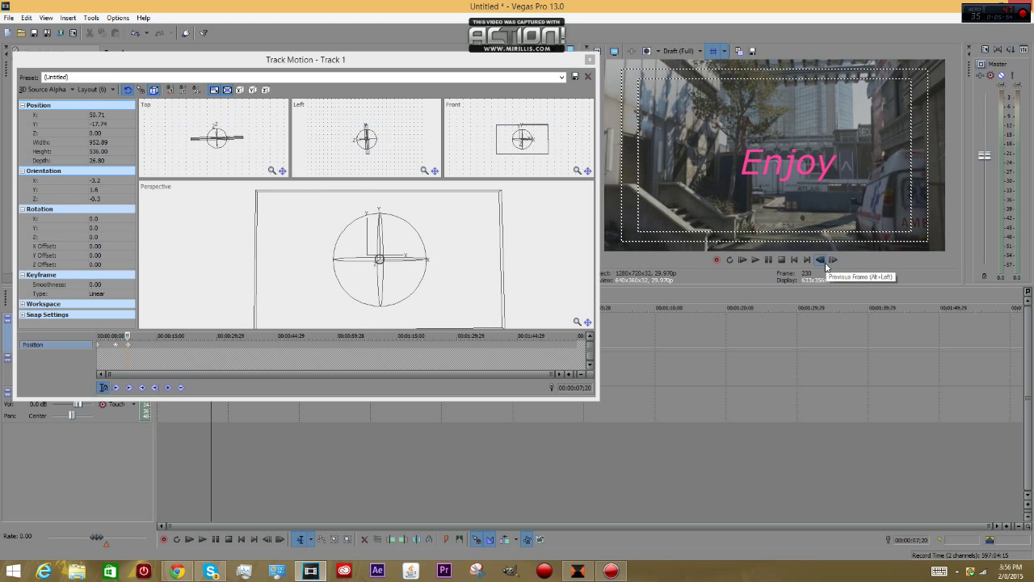
click(821, 260)
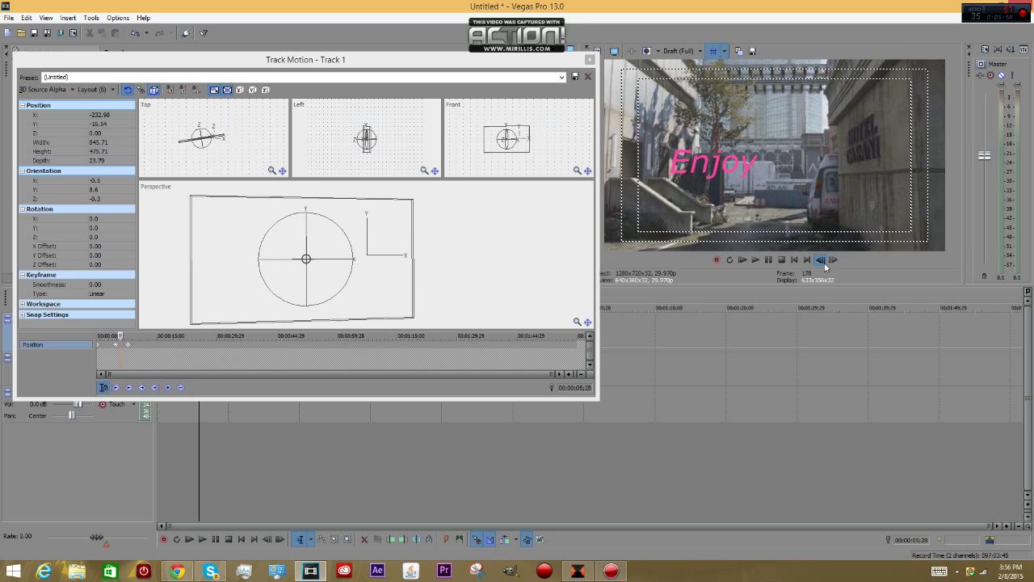
click(113, 347)
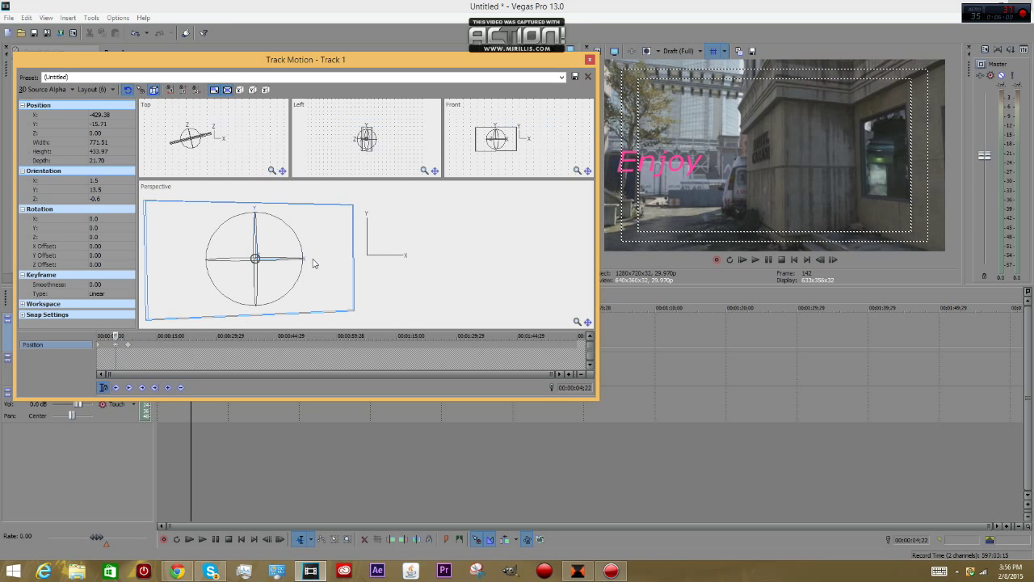
drag(305, 234, 347, 253)
Step: Shrink the title in the 00:00:04;22 keyframe to about 624 × 351 and shift it to about X -311
click(127, 347)
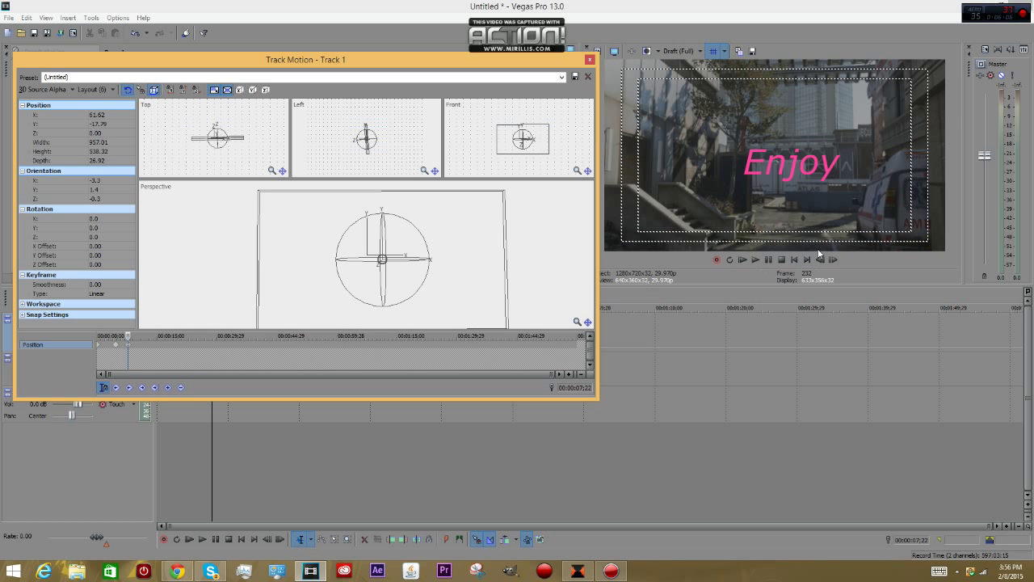
click(794, 259)
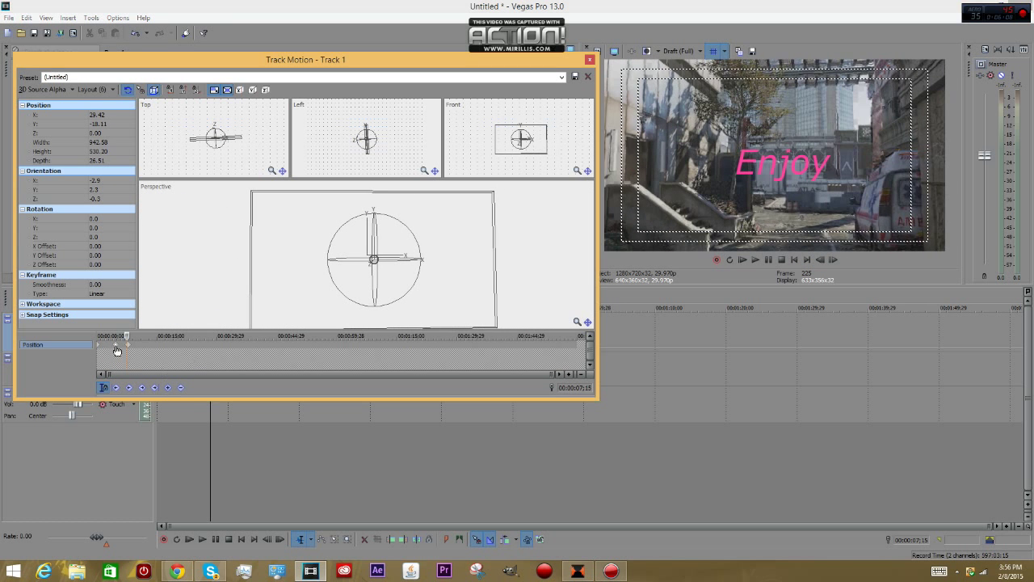
click(833, 260)
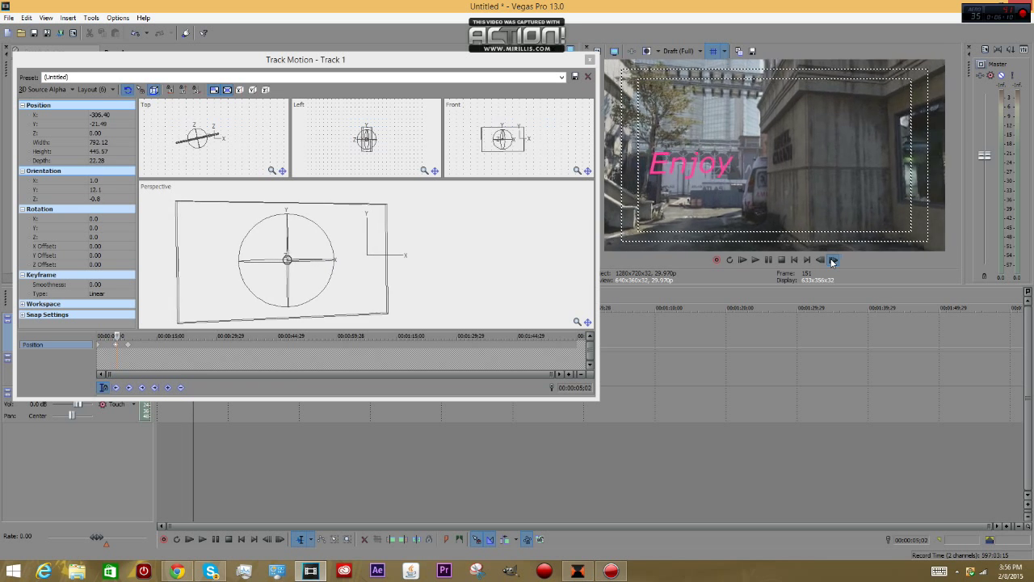
click(114, 347)
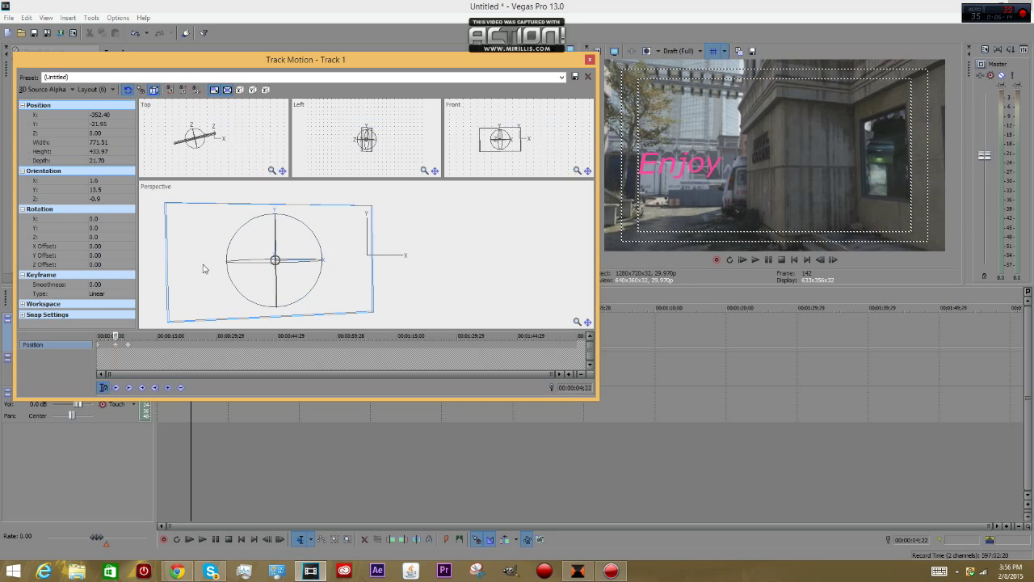
drag(166, 205, 221, 238)
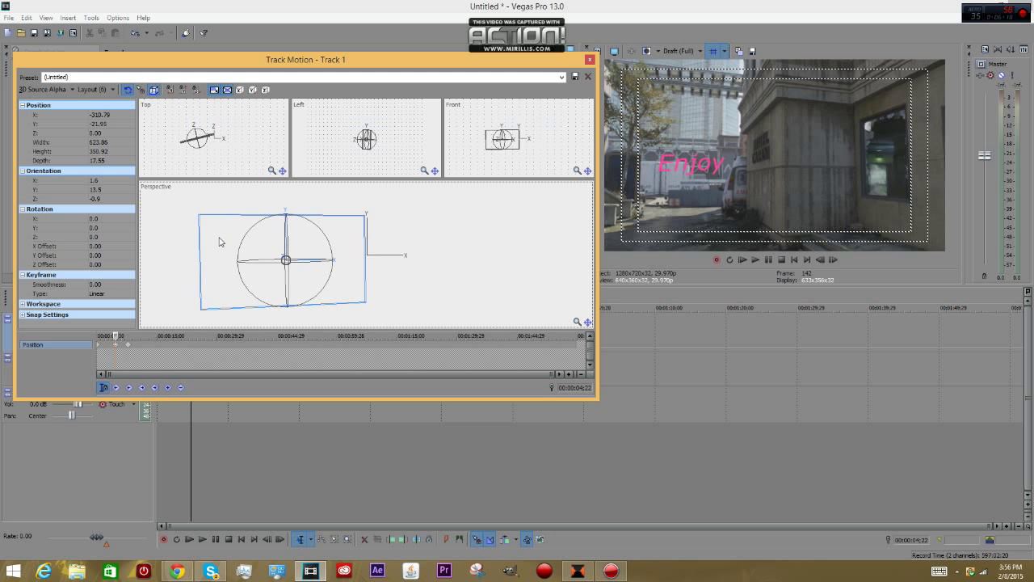
Step: Enlarge the title in the 00:00:07;22 keyframe to about 1,596 × 898
click(833, 259)
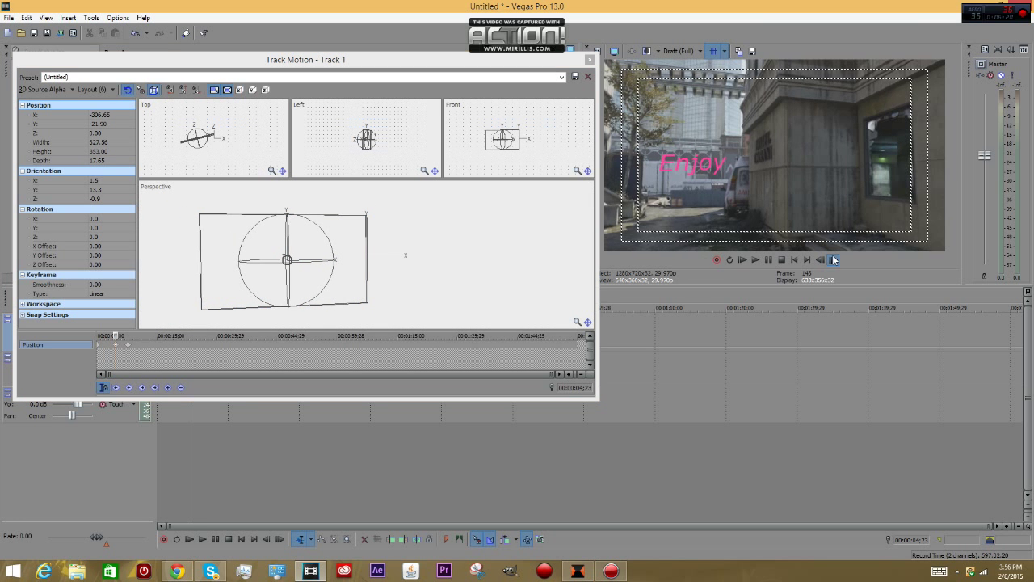
drag(833, 259, 833, 259)
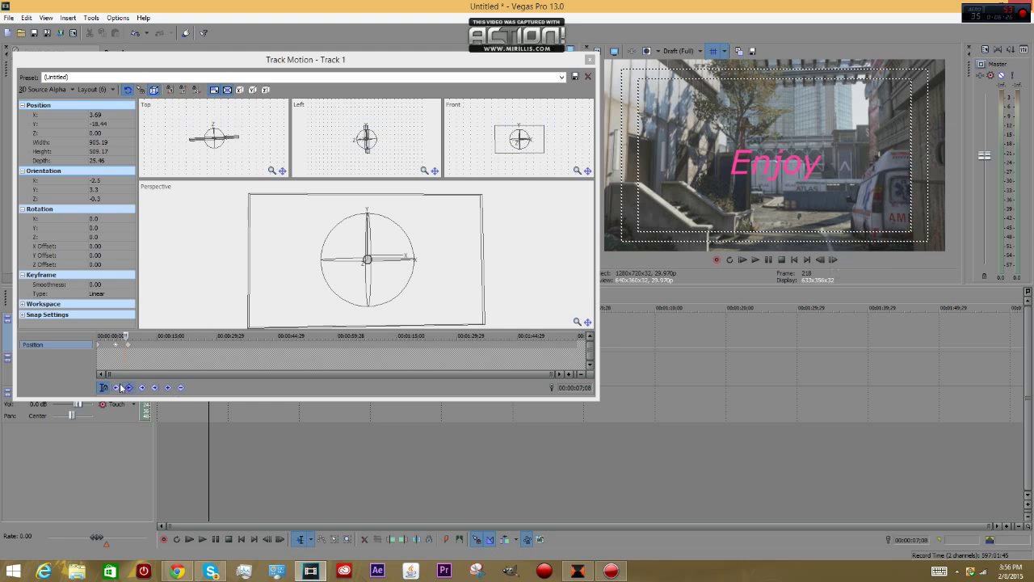
click(130, 341)
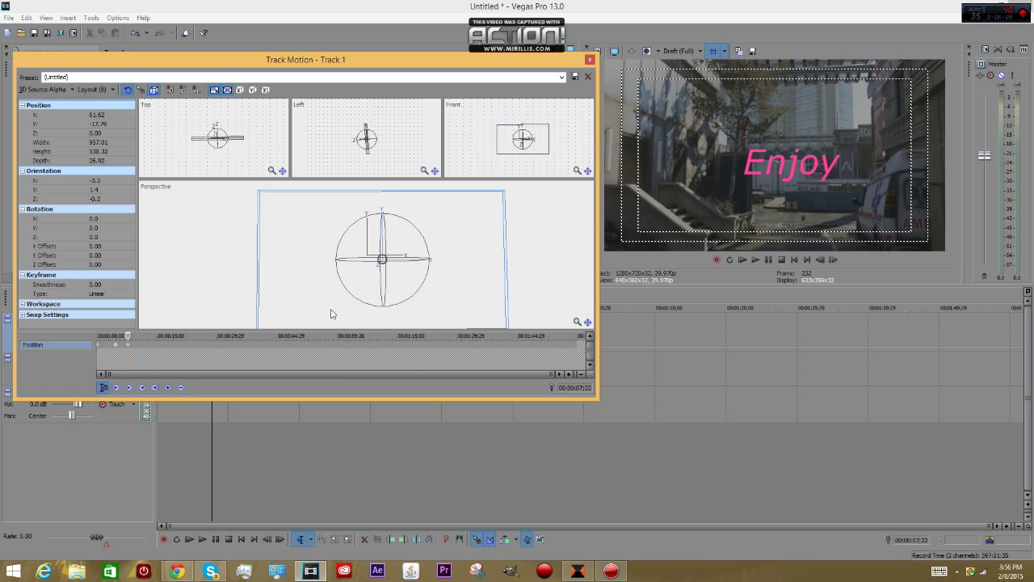
click(118, 348)
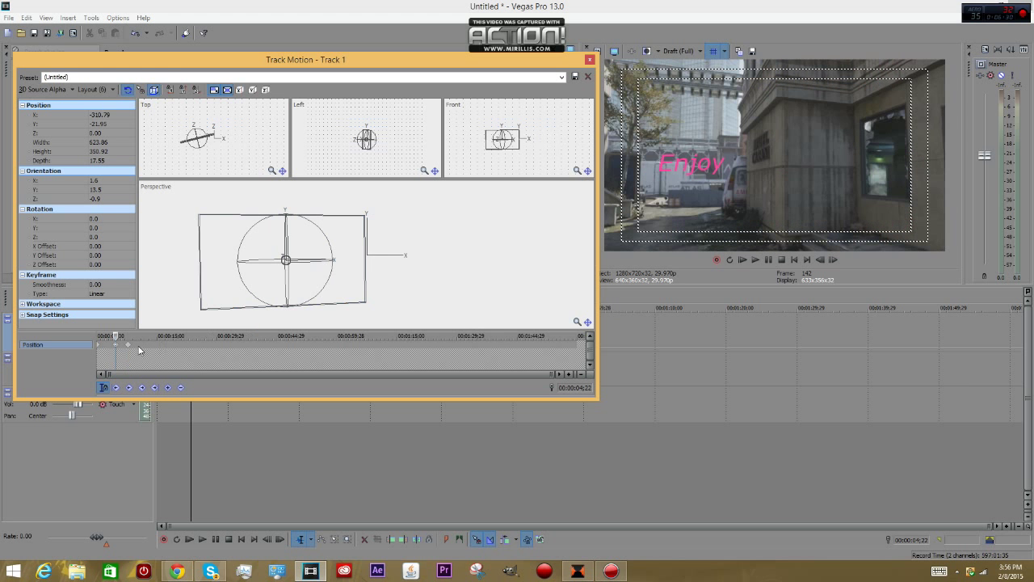
click(129, 349)
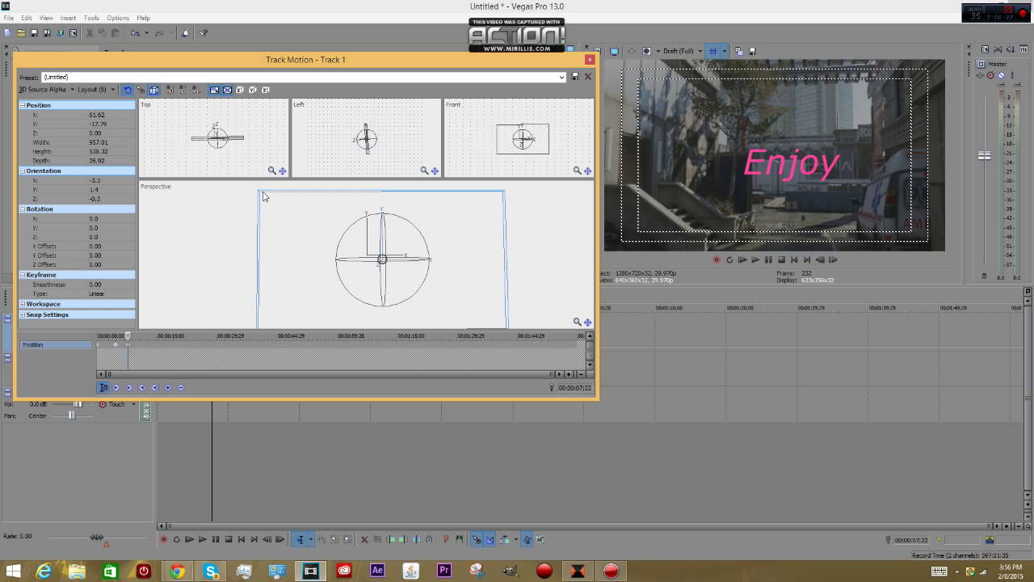
drag(258, 192, 113, 332)
Step: Add a keyframe at 00:00:06;05 with the title moved to about X -50, Y -26 and enlarged to about 1,189 × 669
click(124, 349)
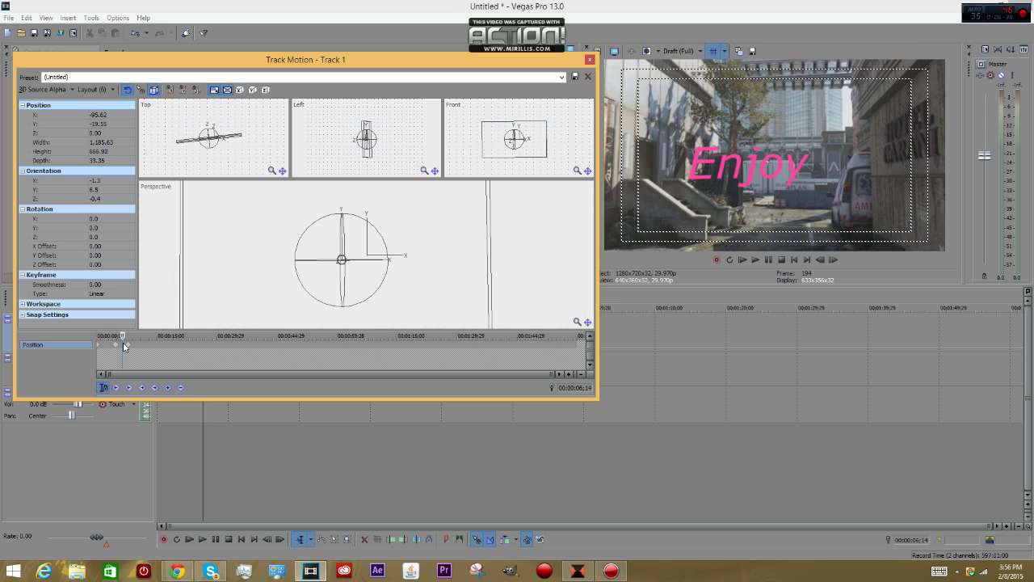
click(121, 348)
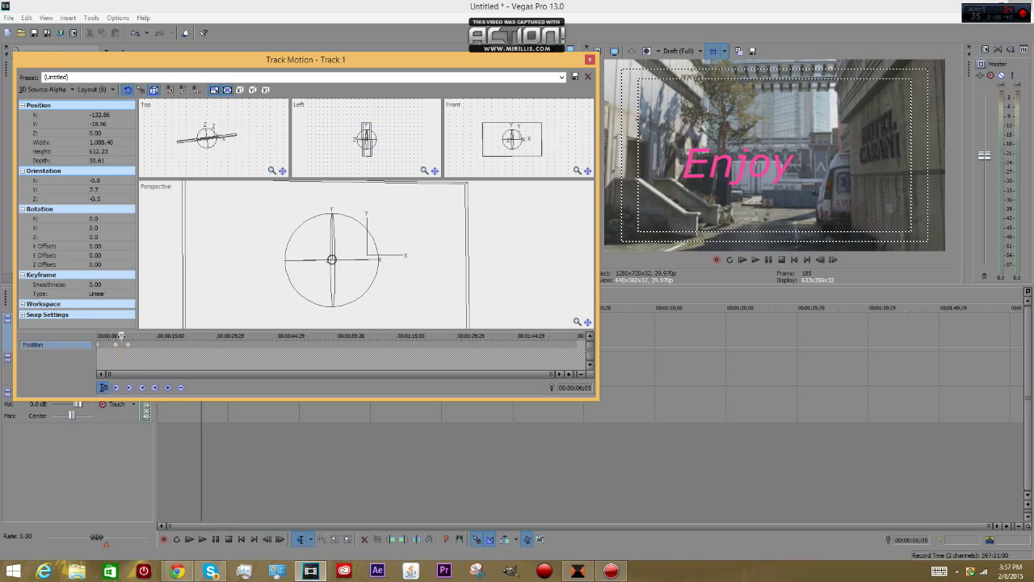
drag(236, 227, 261, 226)
scroll(295, 241, down, 2)
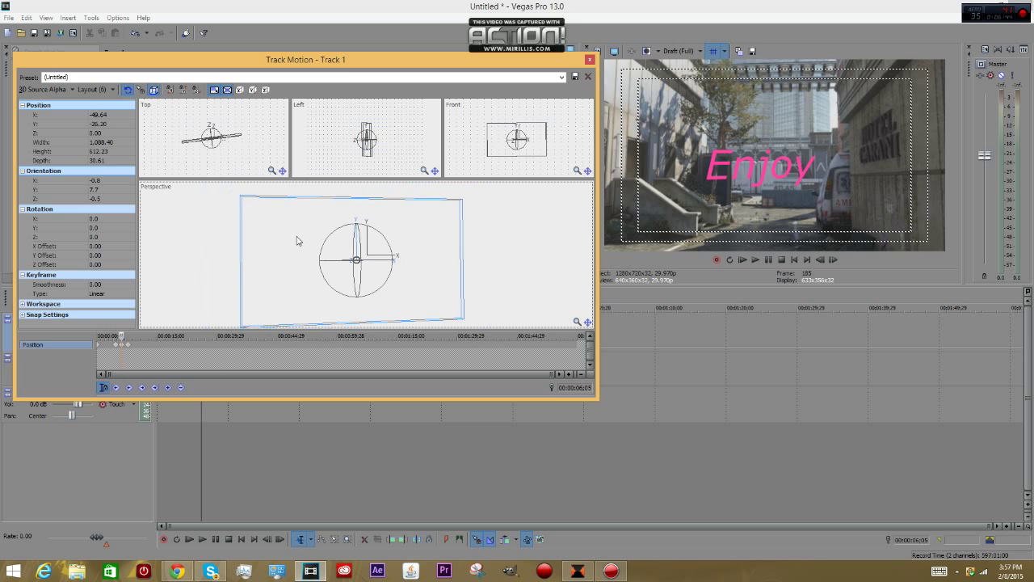
drag(241, 198, 228, 191)
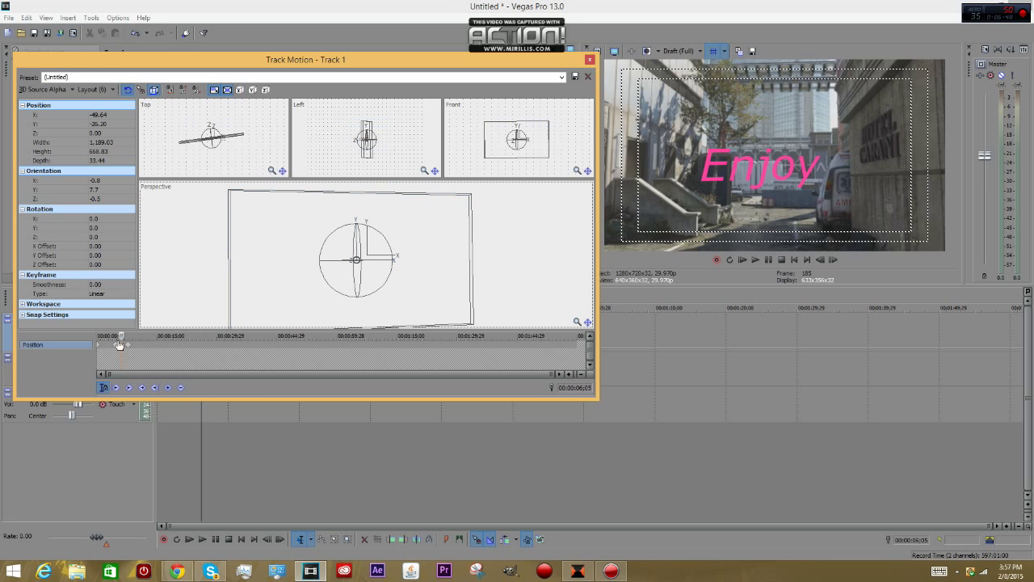
Step: Zoom in on the keyframe timeline, try moving its cursor with Sync Cursor off, and turn Sync Cursor back on
drag(105, 375, 147, 375)
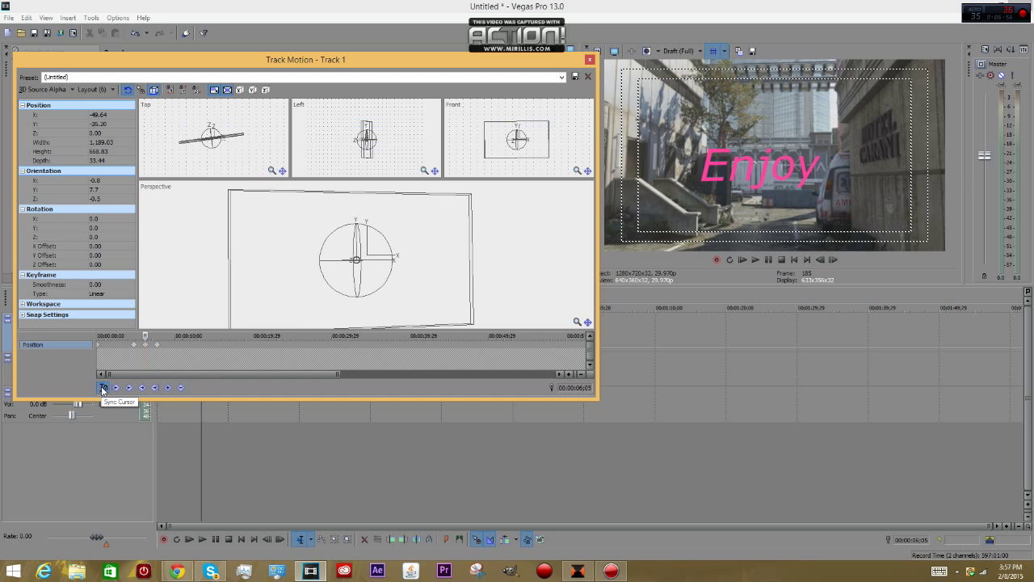
click(246, 345)
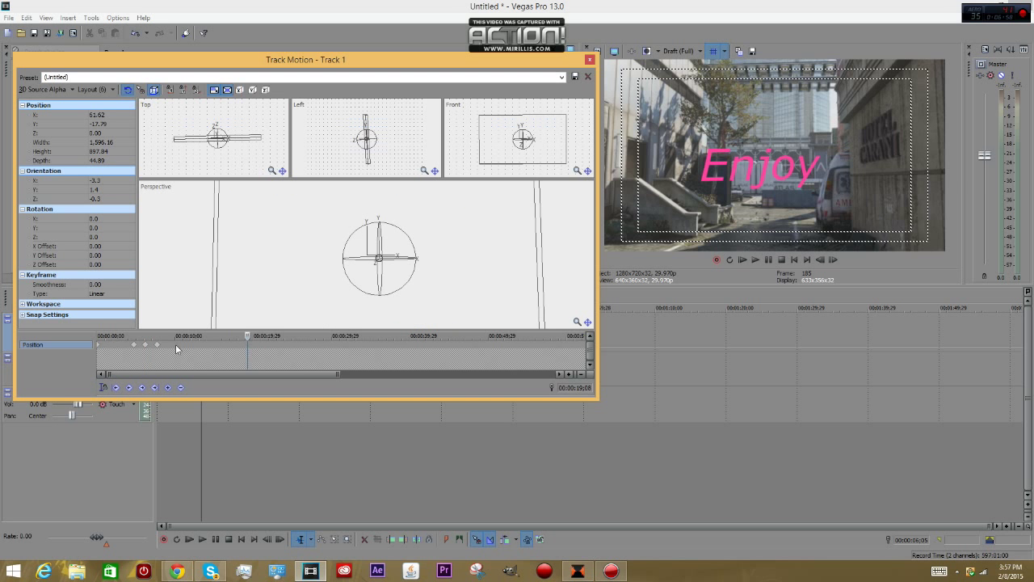
click(124, 346)
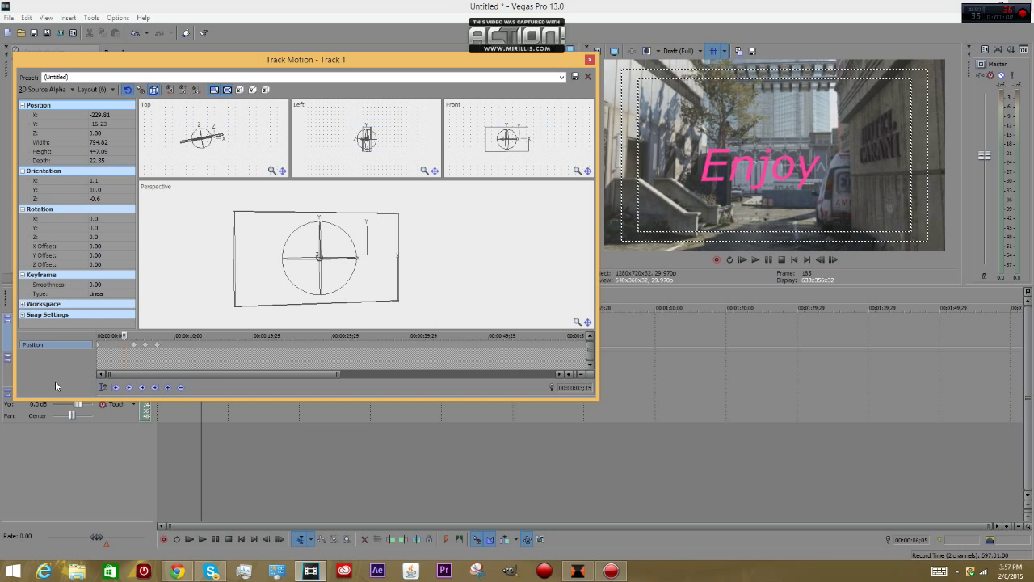
click(103, 387)
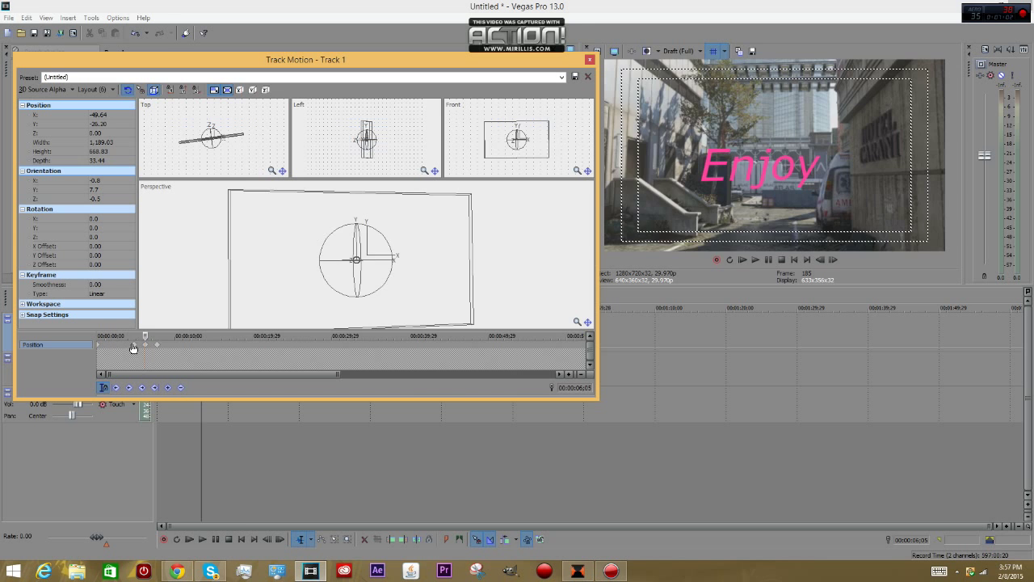
Step: Preview the title animation from the 00:00:04;22 keyframe and again from the start of the project
click(133, 348)
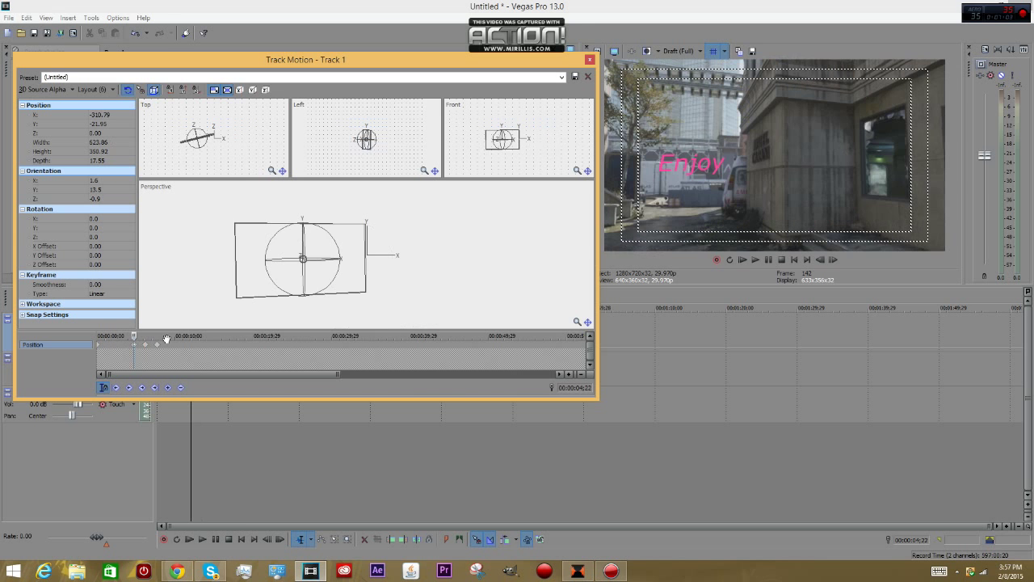
click(833, 259)
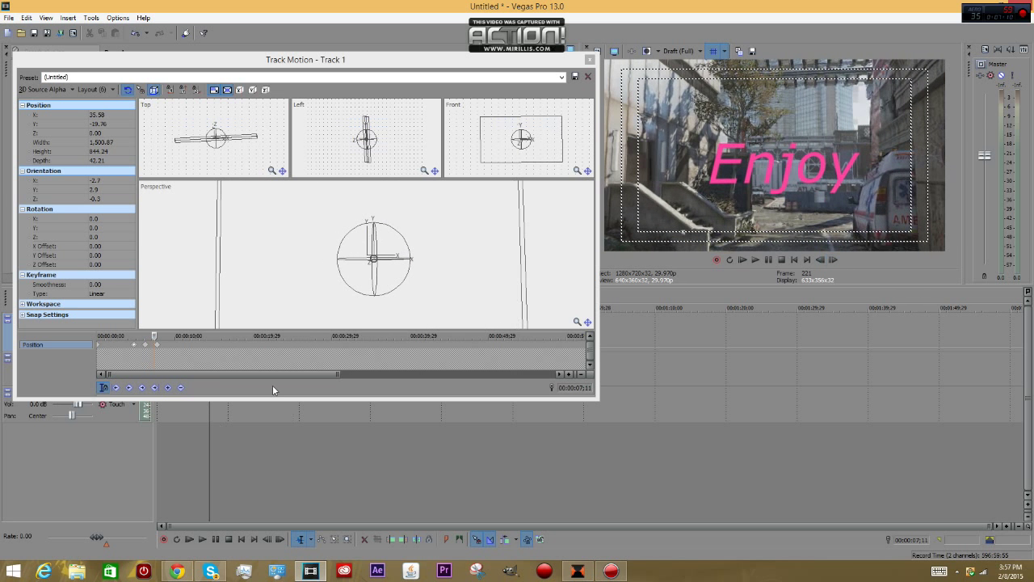
click(102, 349)
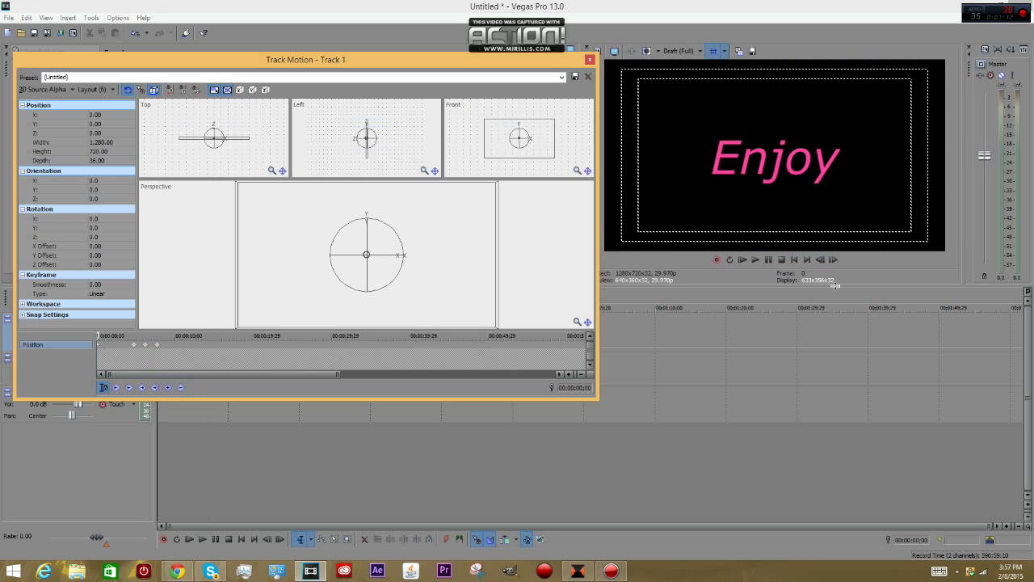
click(757, 260)
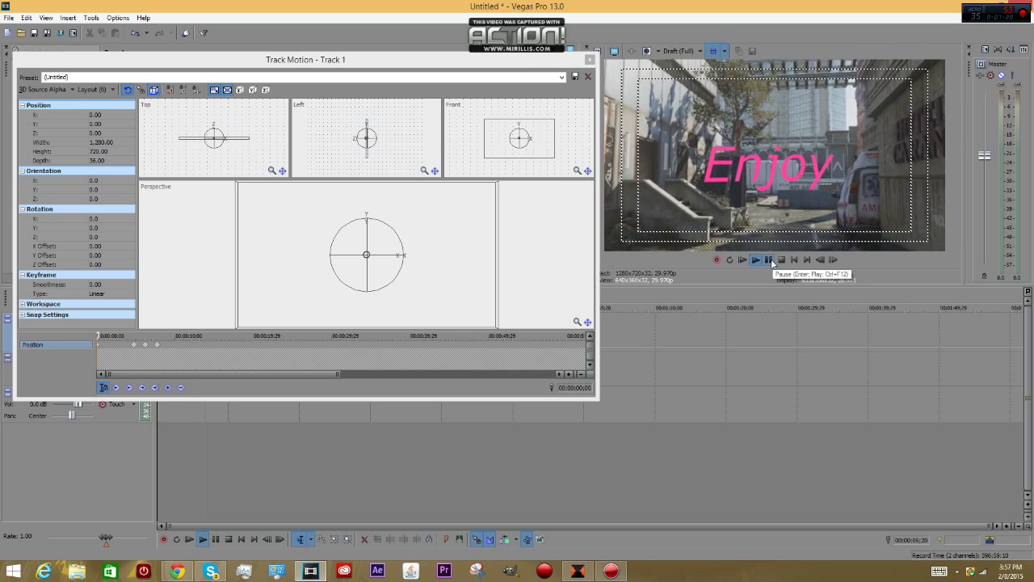
click(768, 259)
Step: Move the Track Motion window off the timeline tracks and cut away the part of the title event before 00:00:03;23
drag(525, 67, 807, 284)
click(184, 326)
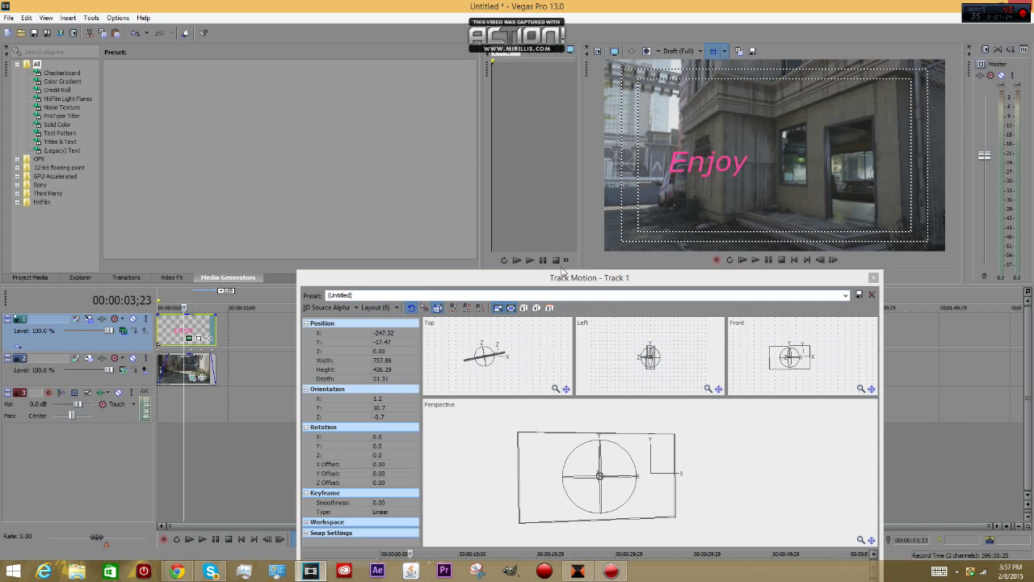
right_click(176, 323)
click(194, 314)
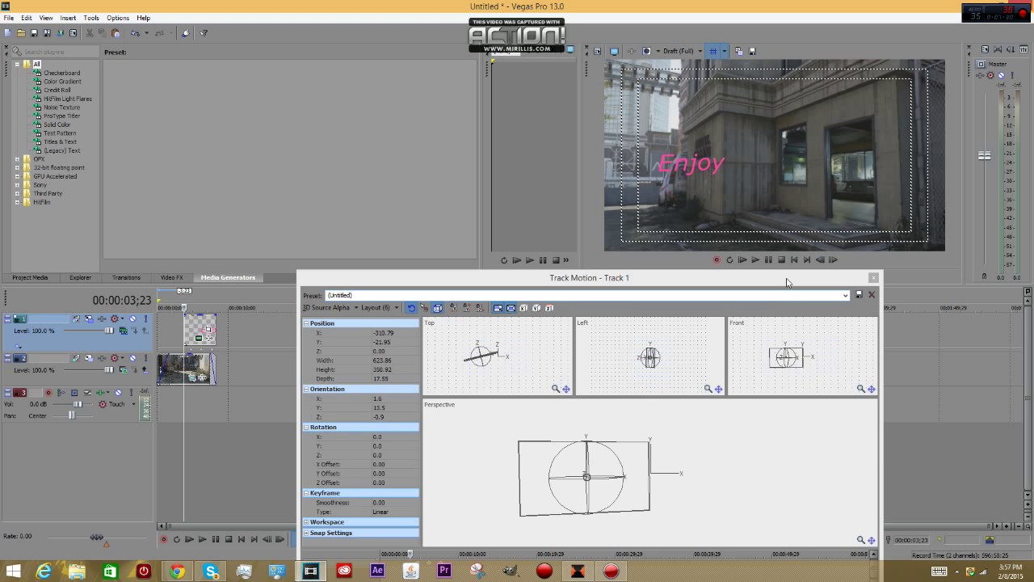
Step: Place the Track Motion window clear of the video preview and play back the trimmed title from 00:00:03;23
drag(780, 284, 453, 83)
click(753, 259)
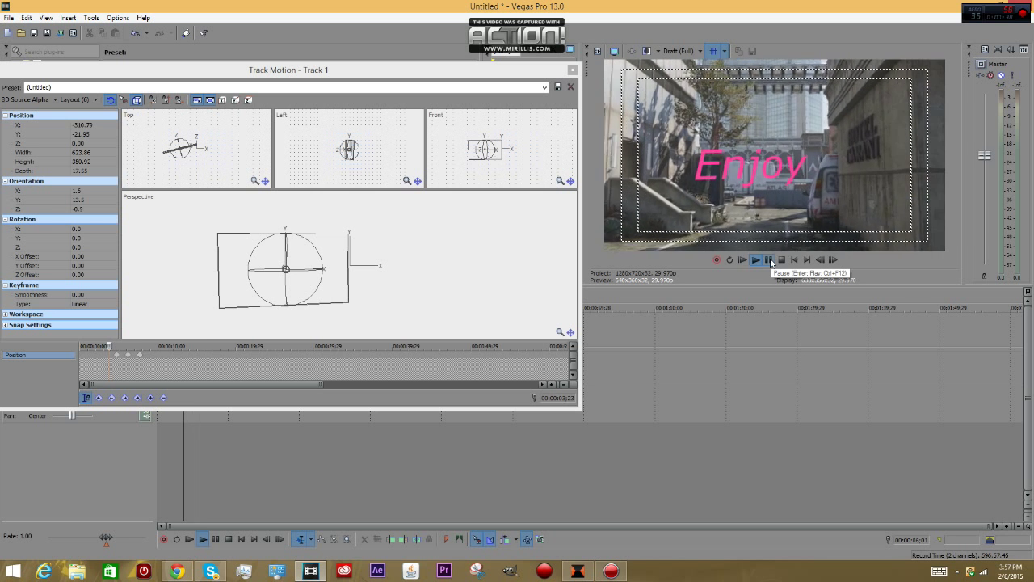
click(769, 260)
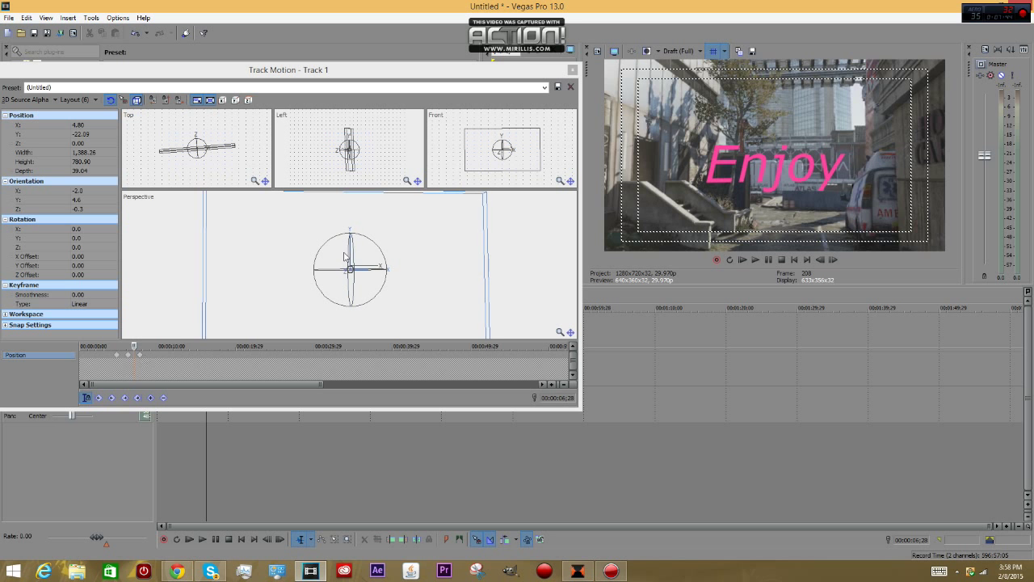
scroll(444, 287, down, 3)
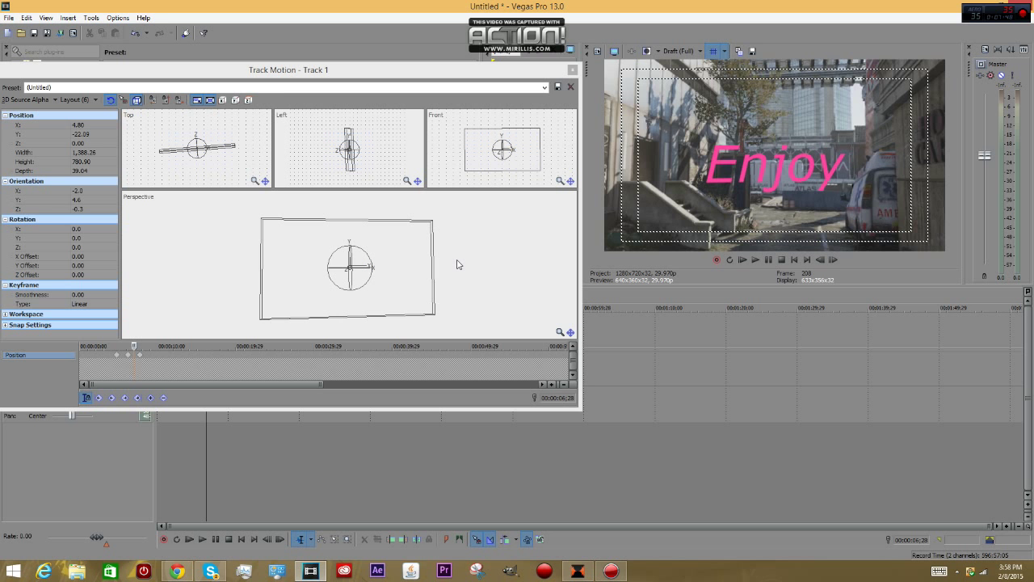
scroll(453, 246, down, 3)
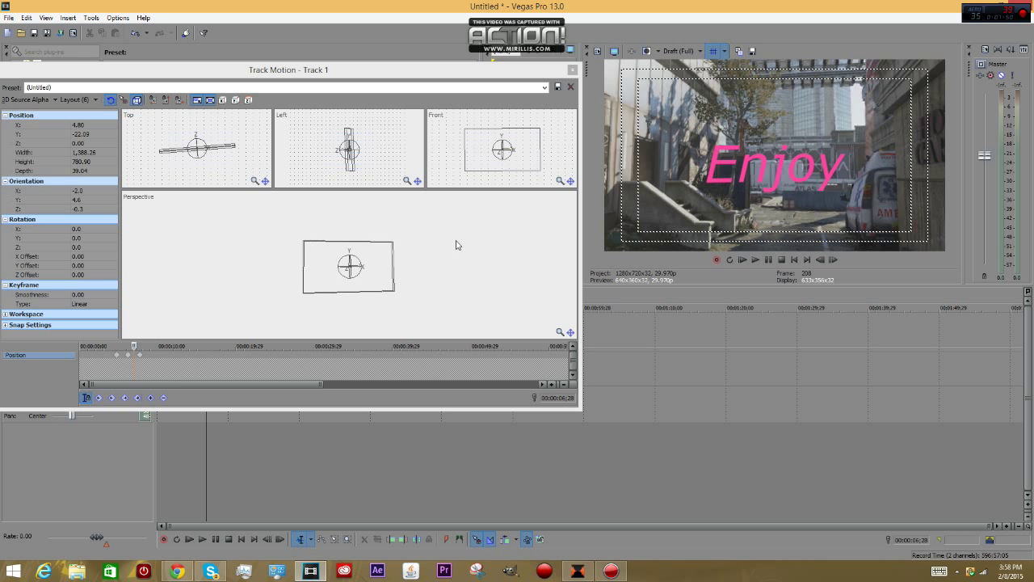
Step: Zoom in on the perspective view, step through the title motion from the 00:00:04;22 keyframe, and close the Track Motion window
scroll(454, 247, down, 3)
scroll(453, 248, up, 4)
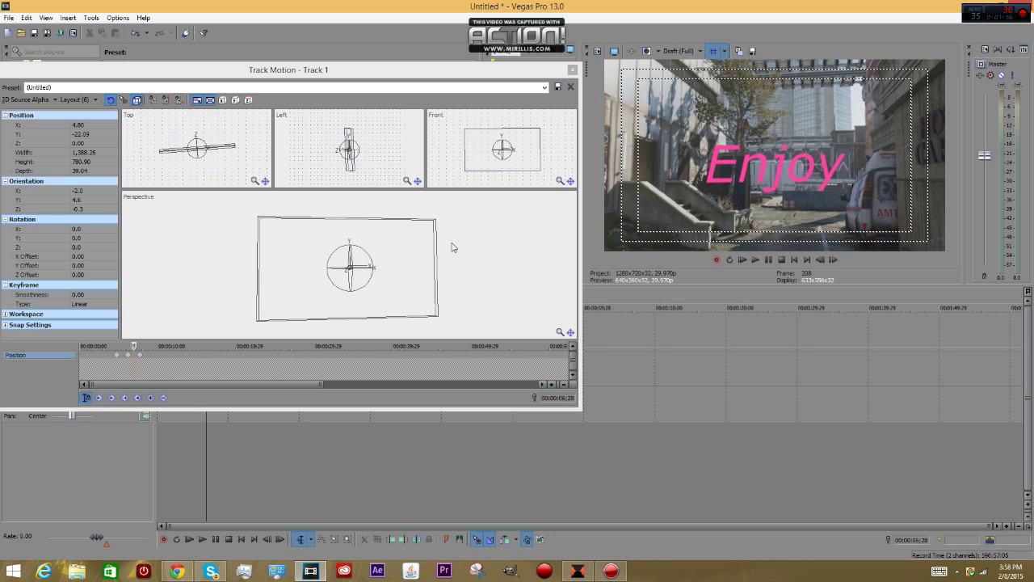
scroll(357, 266, up, 5)
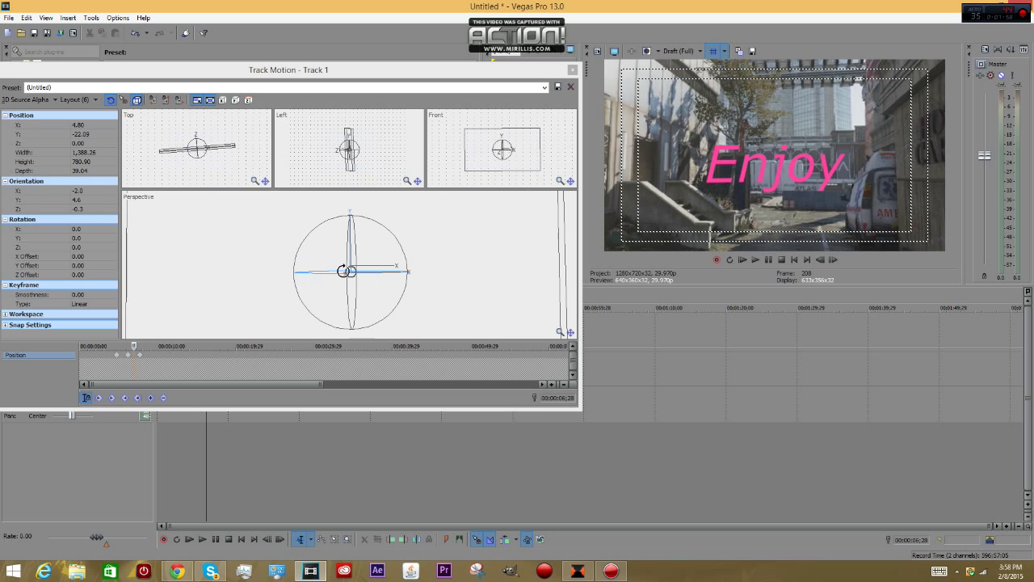
click(118, 357)
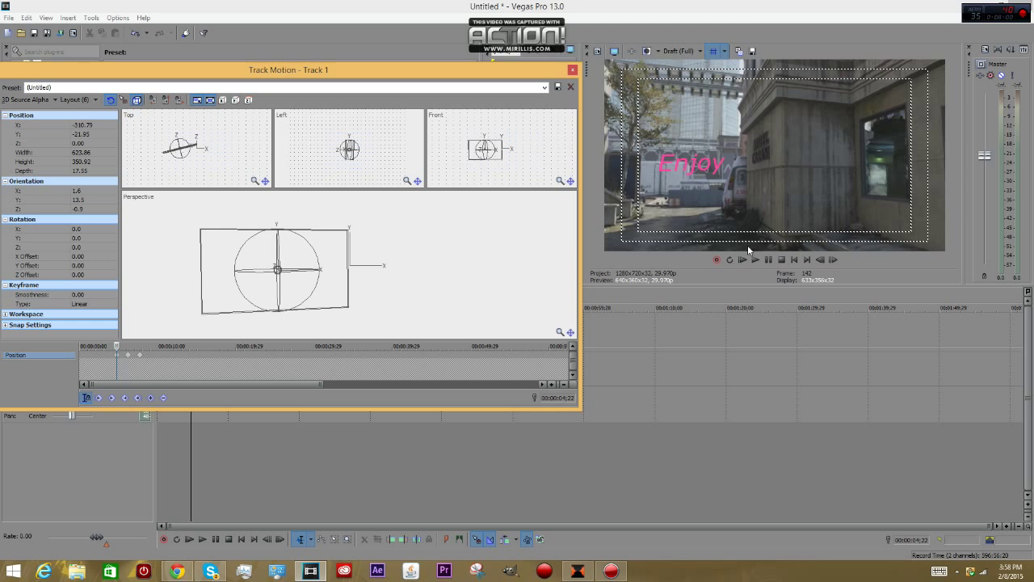
click(834, 260)
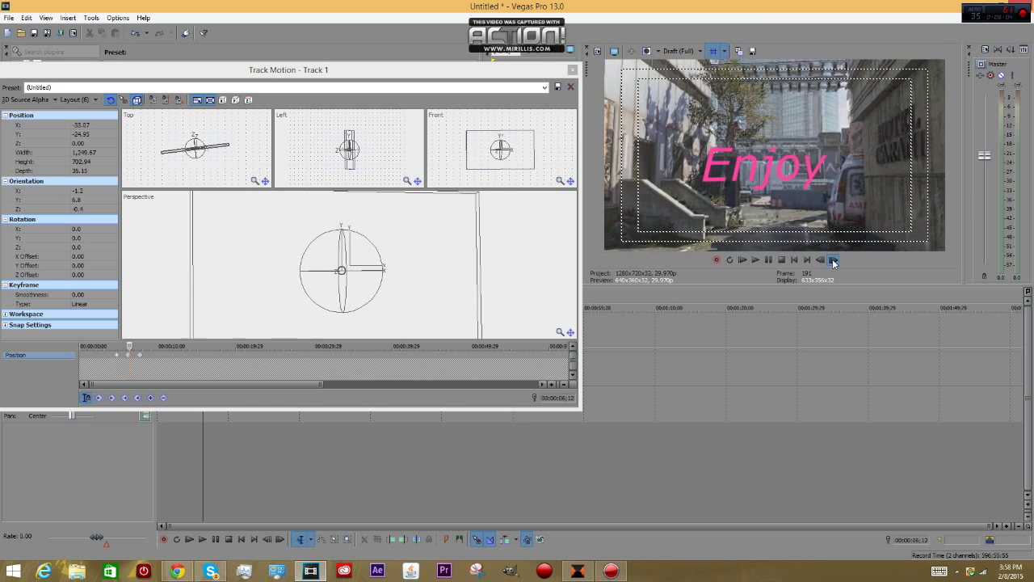
click(573, 70)
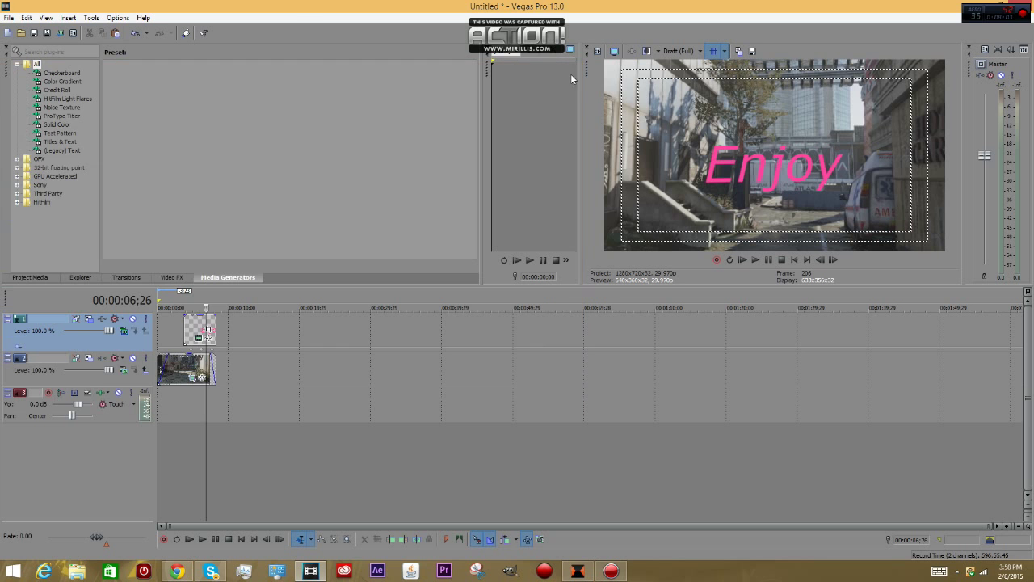
Step: Add a fade-out to the end of the "Enjoy" title event and place the cursor at its start, 00:00:03;23
click(210, 330)
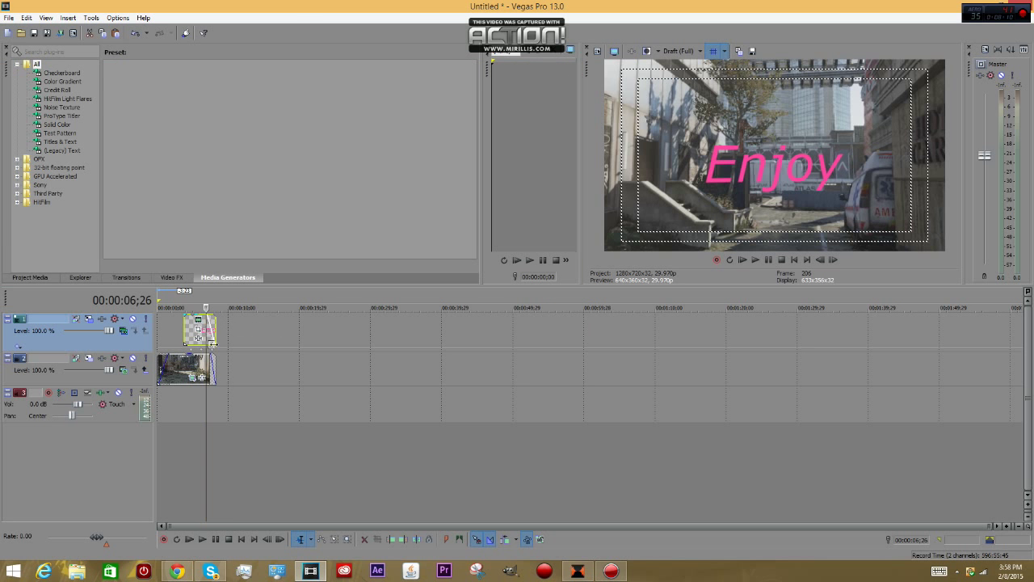
click(183, 324)
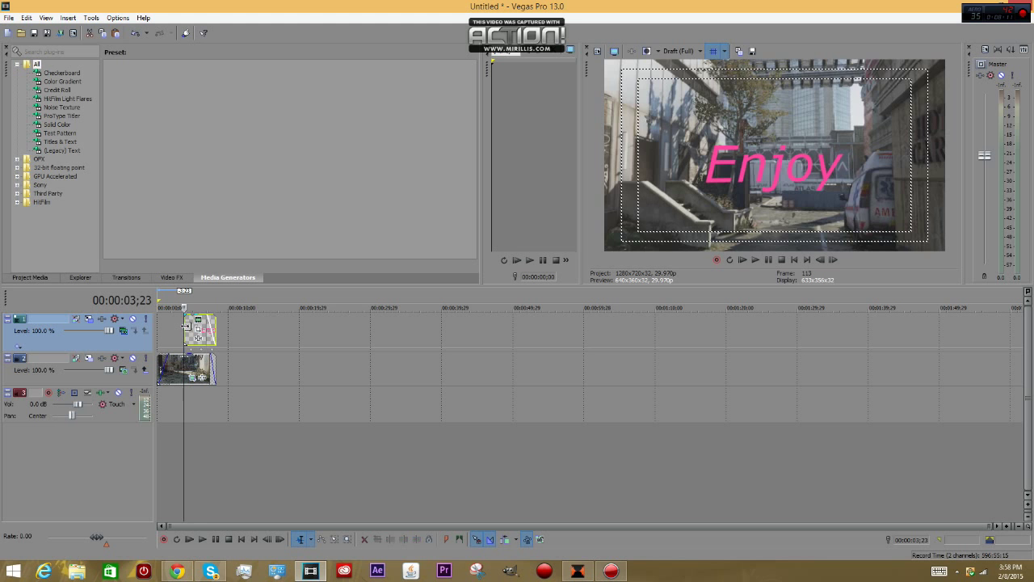
Step: Step forward and back frame by frame from the start of the project to check the gameplay clip's opening
click(159, 368)
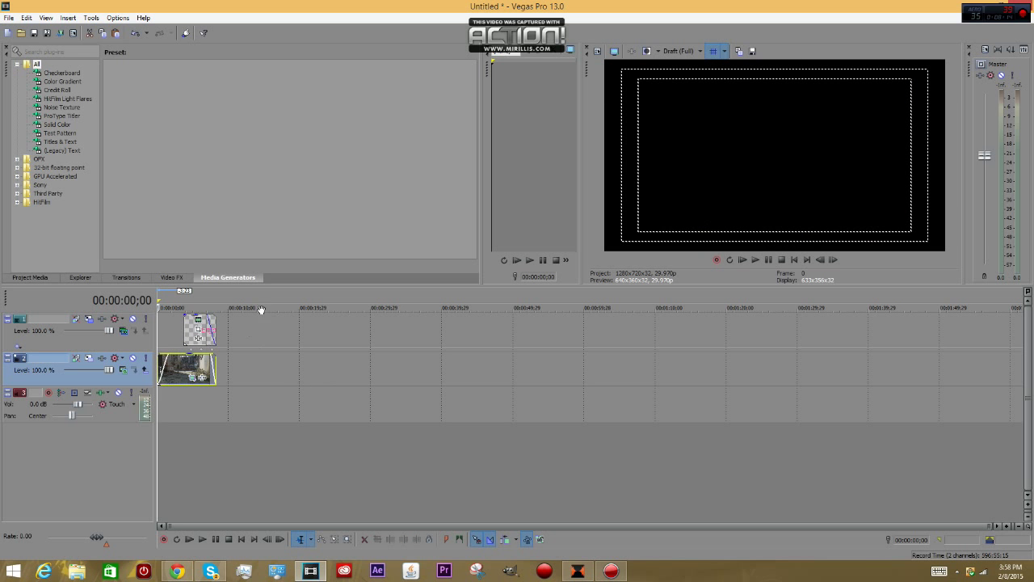
click(834, 259)
click(834, 259)
click(834, 259)
click(834, 260)
click(834, 259)
click(820, 259)
click(821, 260)
click(820, 259)
click(819, 260)
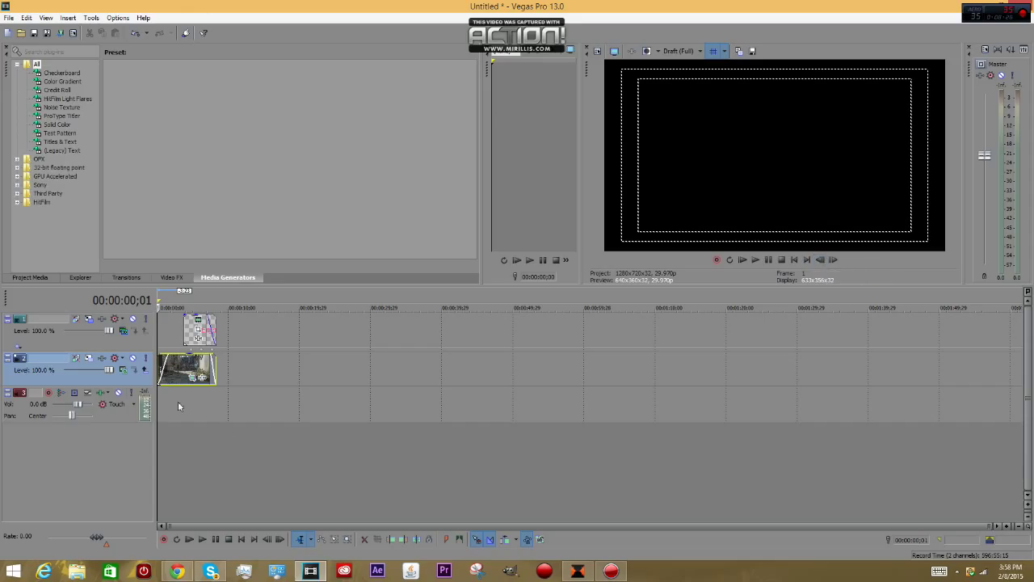
Step: Select the time range from the project start to 00:00:08;09 and preview the clip with its title
drag(204, 397, 155, 399)
click(233, 400)
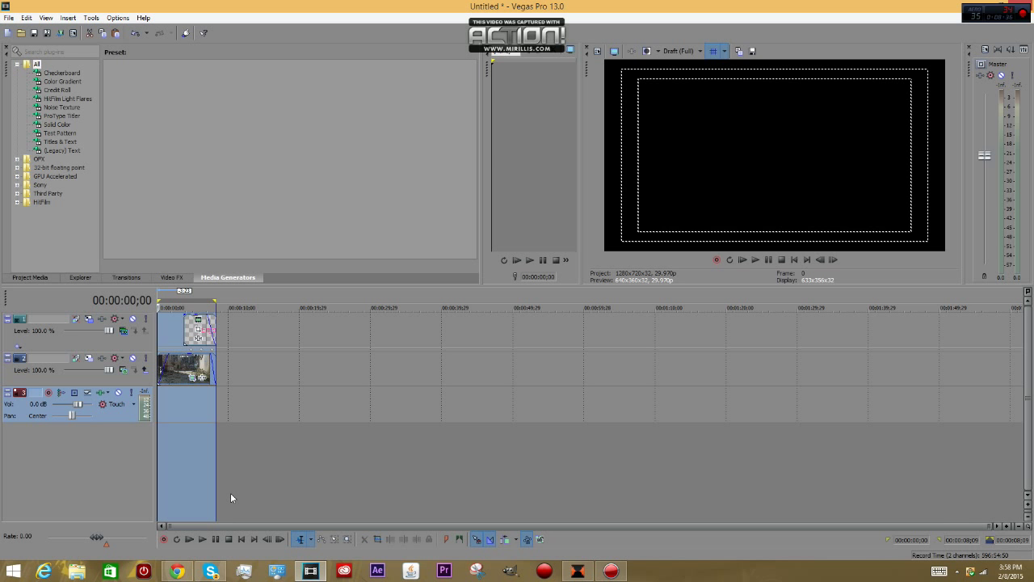
key(space)
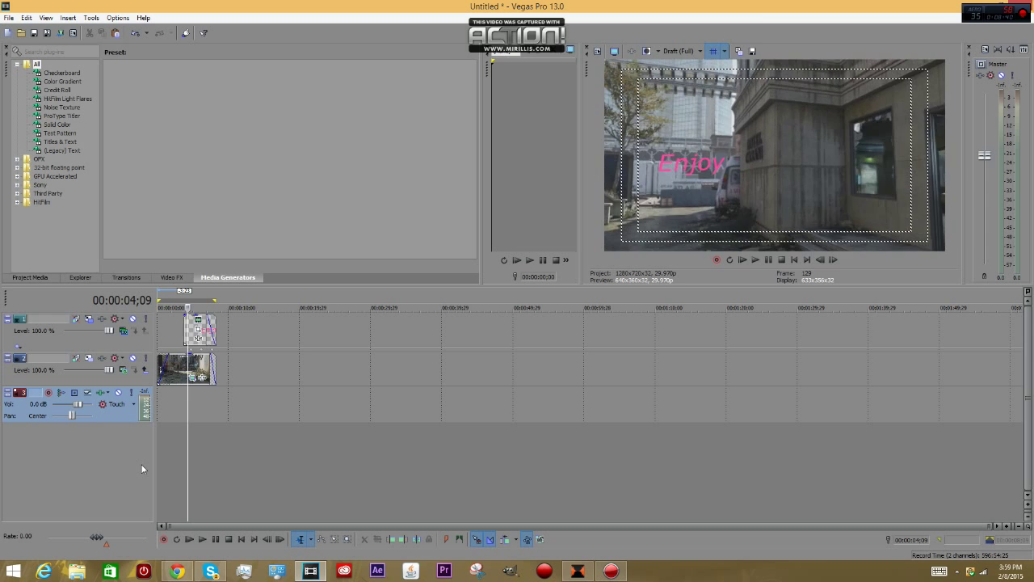
key(space)
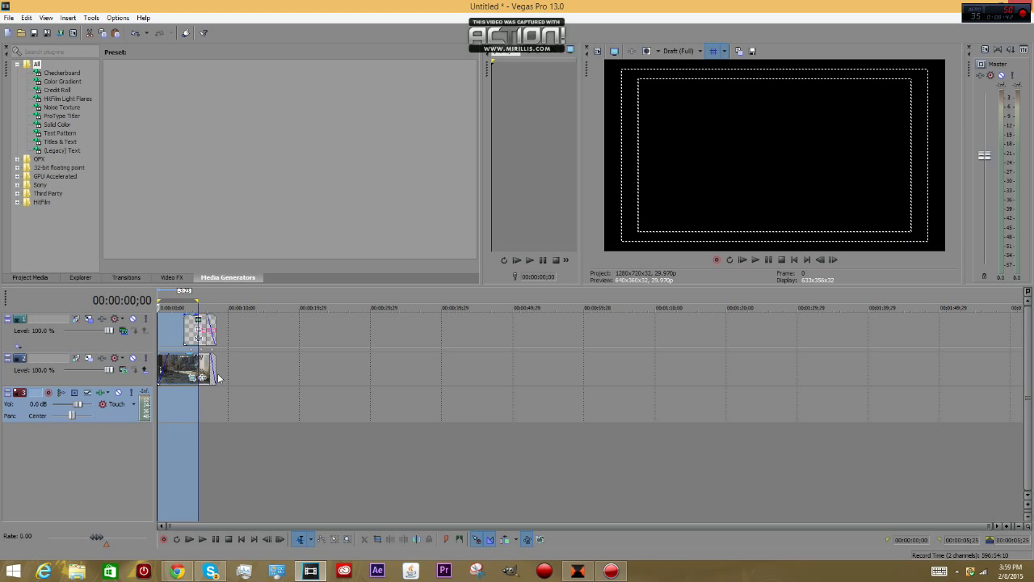
Step: Select the time range from the project start to 00:00:24;08 and preview it
click(241, 358)
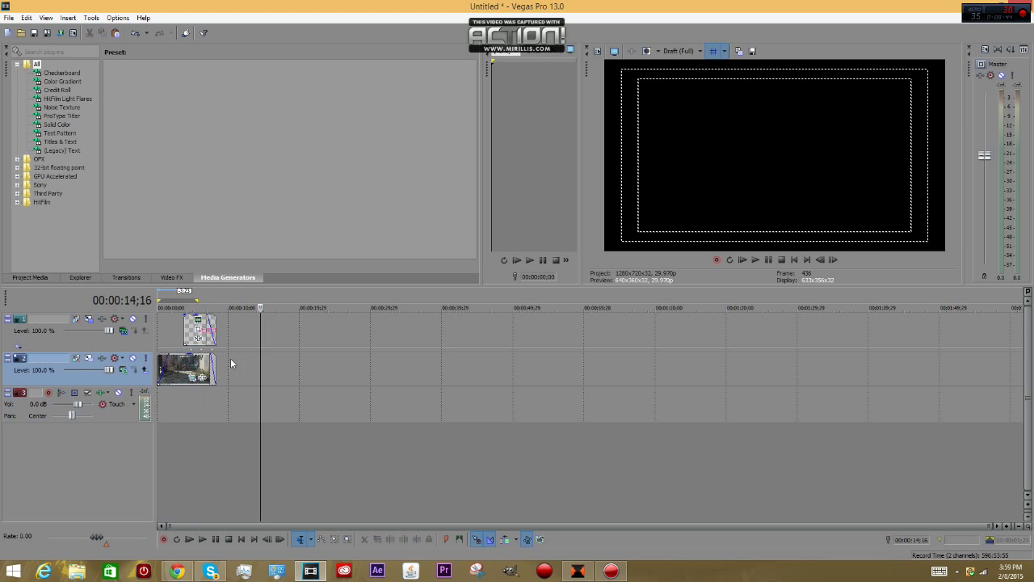
shift+click(326, 373)
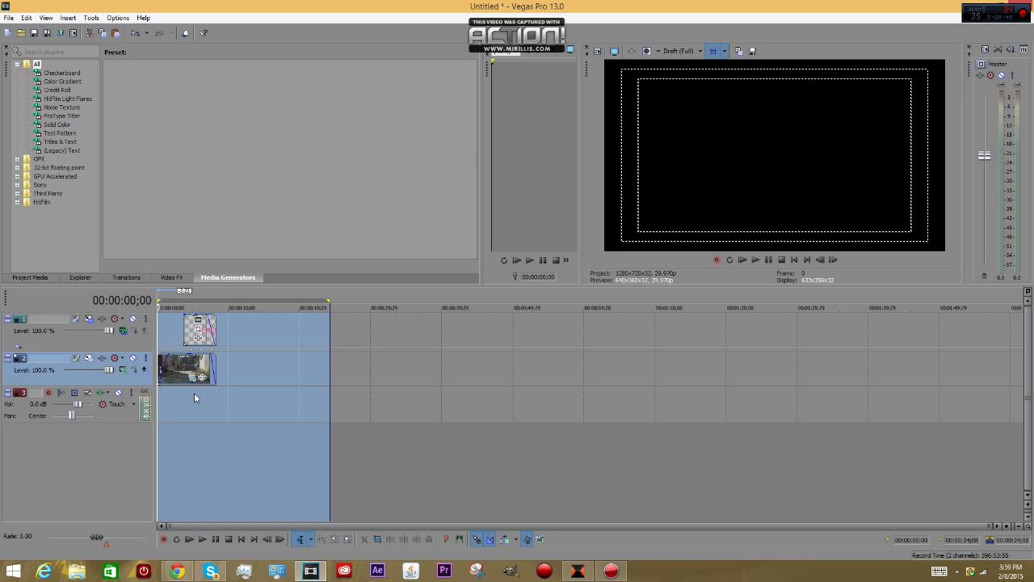
key(space)
key(space)
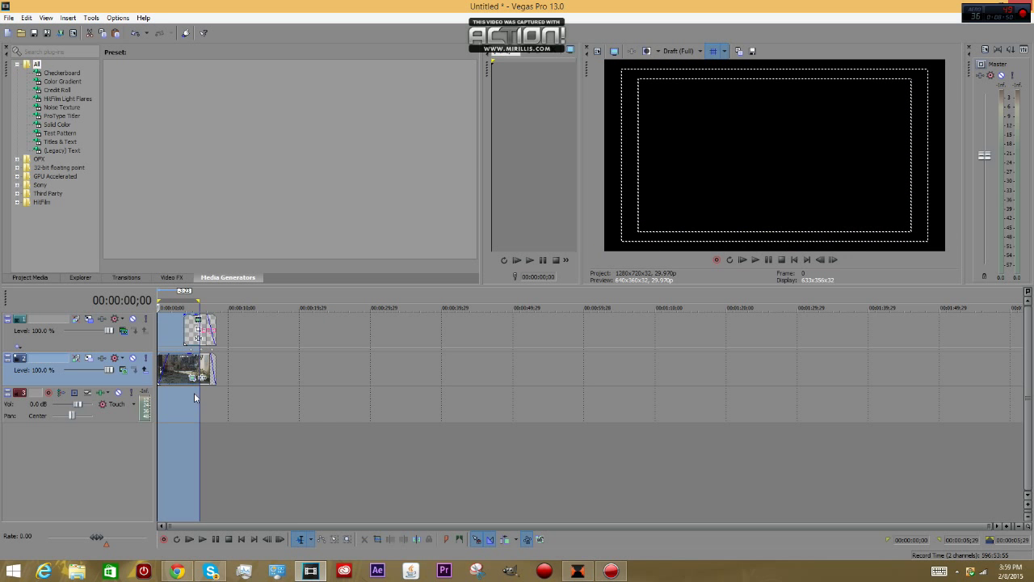
Step: Play the whole cinematic from the project start past its end, select the title event, and stop playback
click(162, 358)
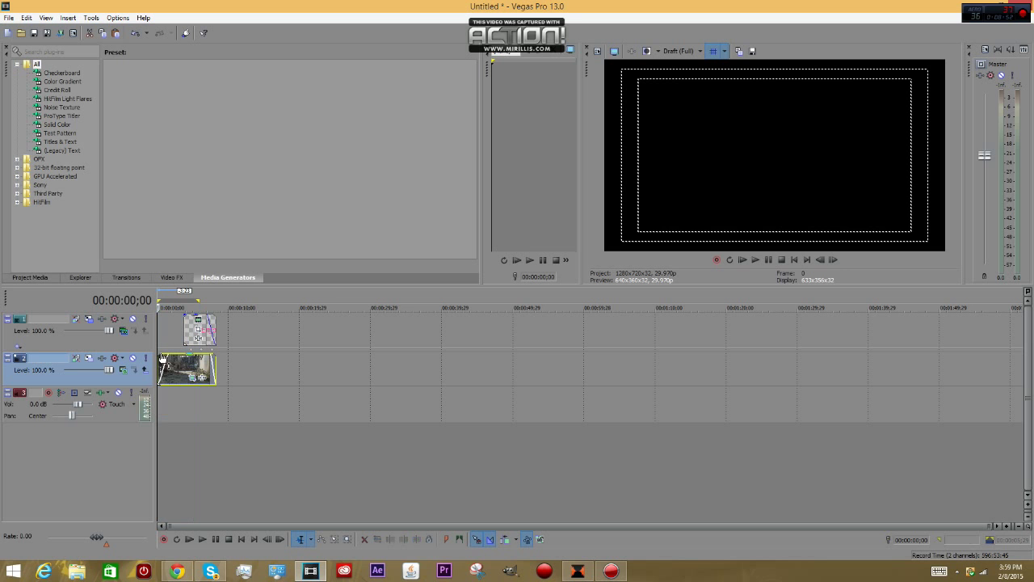
click(754, 259)
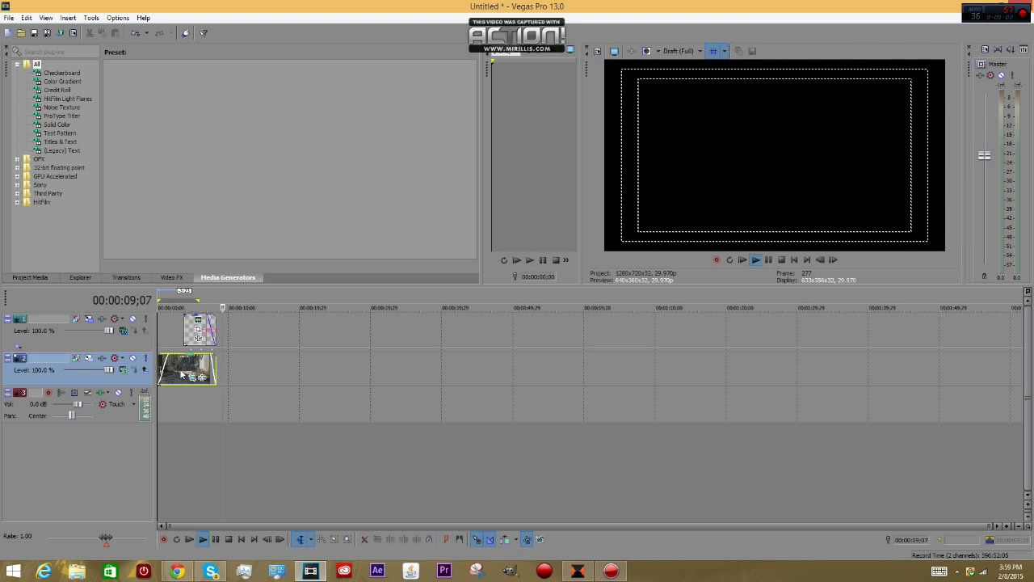
click(214, 324)
key(Return)
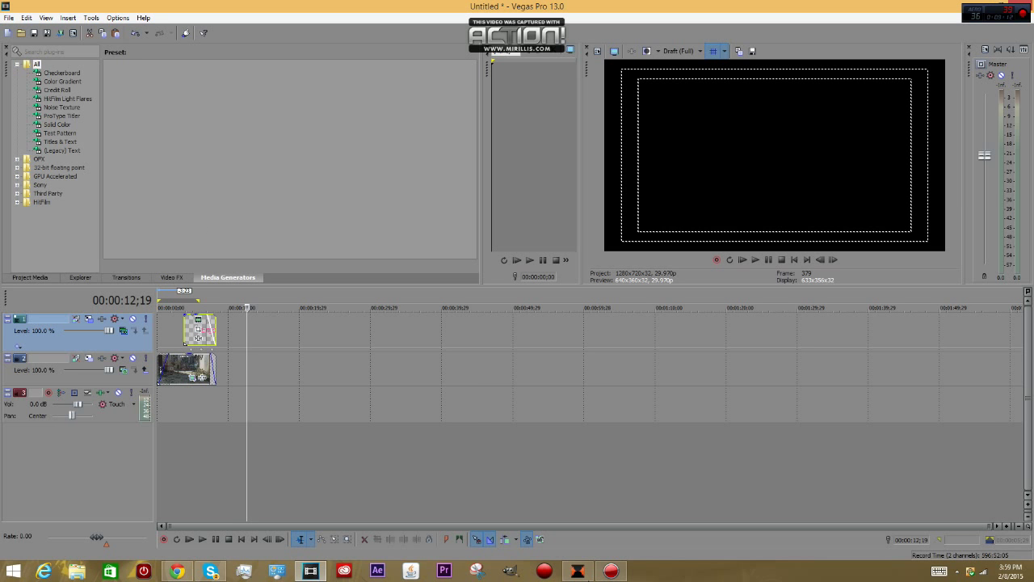
click(612, 571)
click(845, 506)
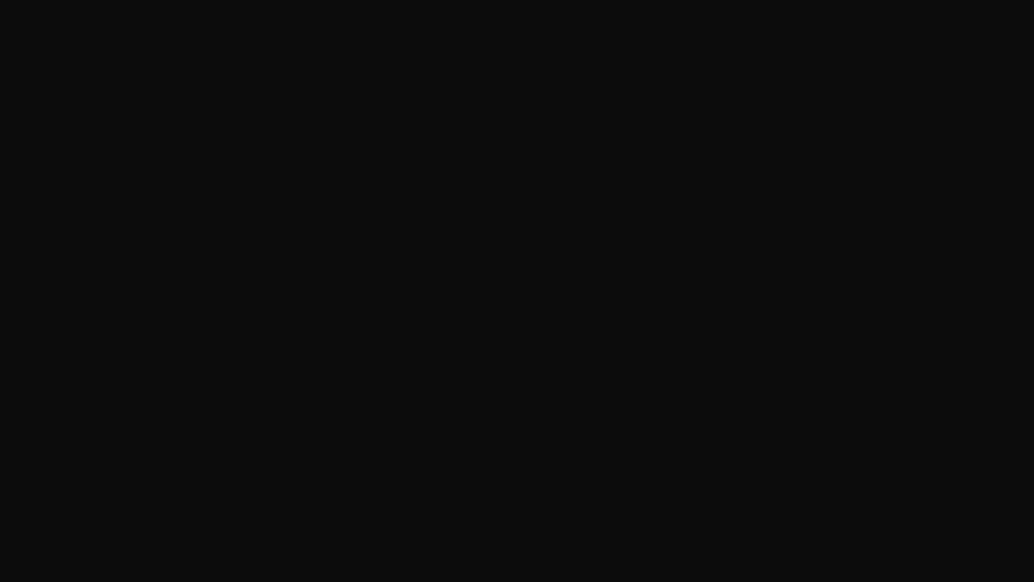